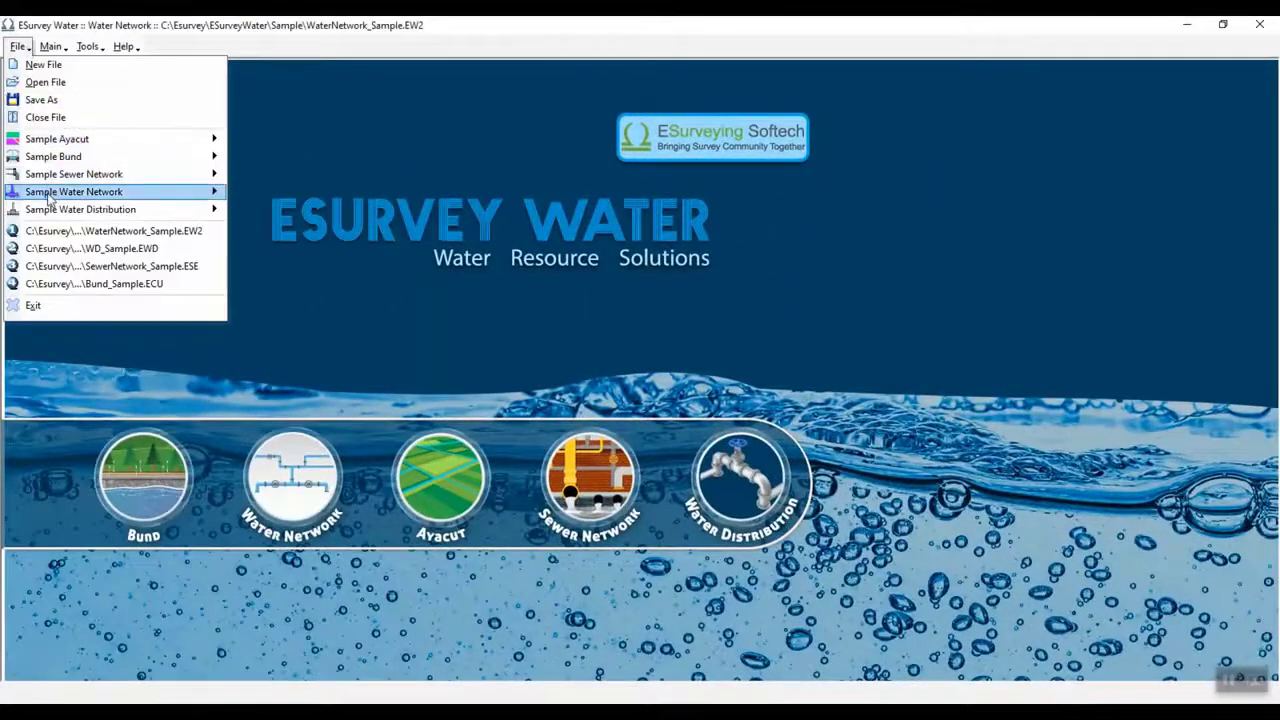
# - Open the sample project WaterNetwork_Sample.EW2 from File > Sample Water Network
pyautogui.moveTo(52, 193)
pyautogui.click(263, 193)
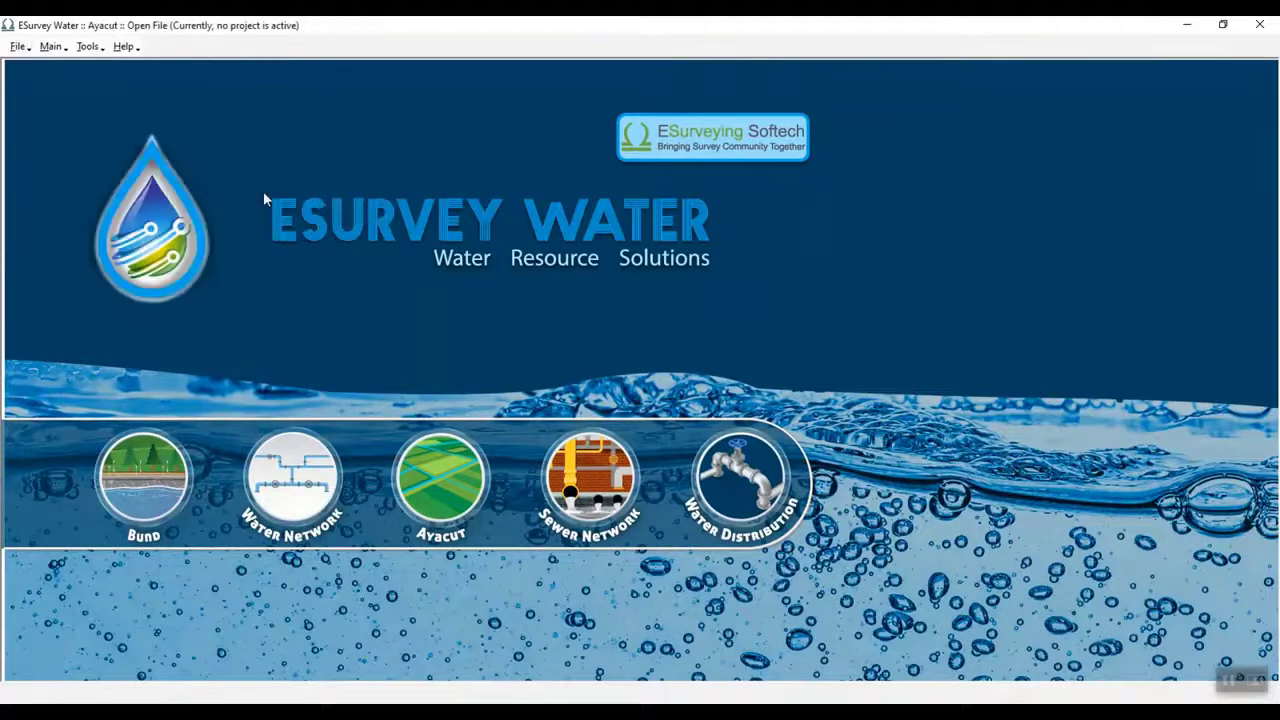
pyautogui.click(52, 47)
# - In the WaterNetwork module, preview alignment D-2's plan and profile drawings zoomed to extents
pyautogui.click(64, 62)
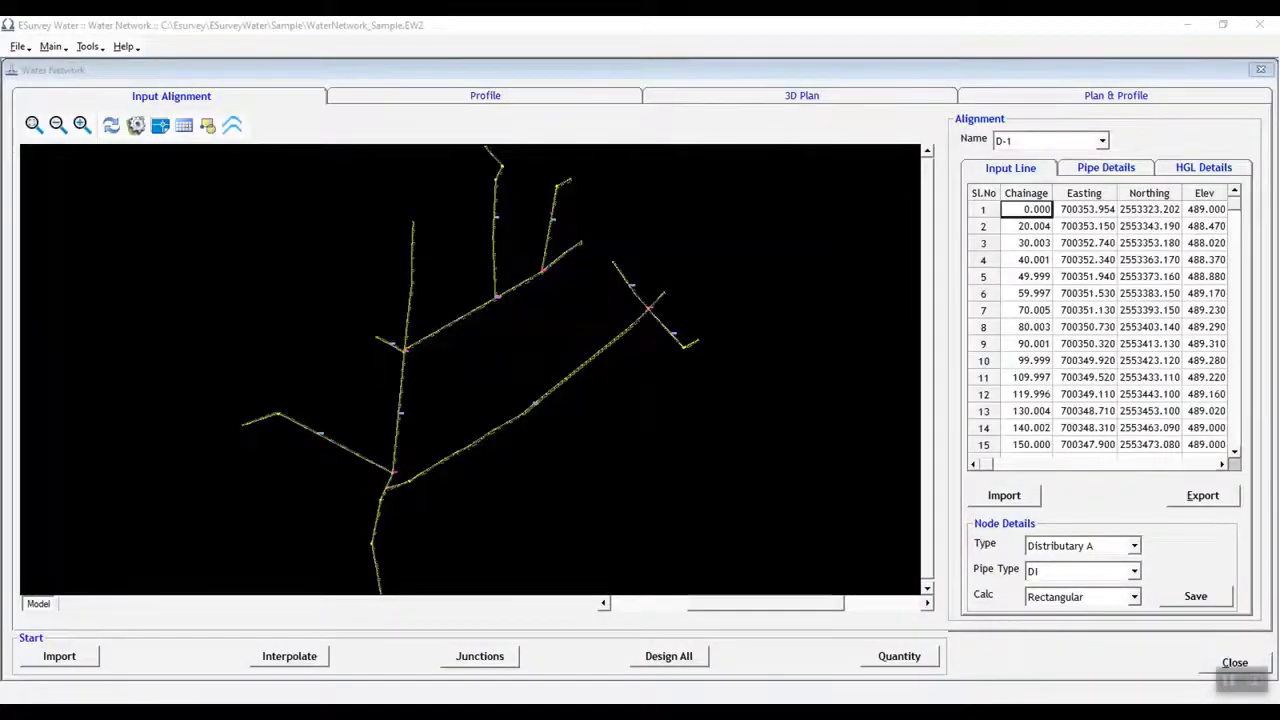
pyautogui.click(1109, 97)
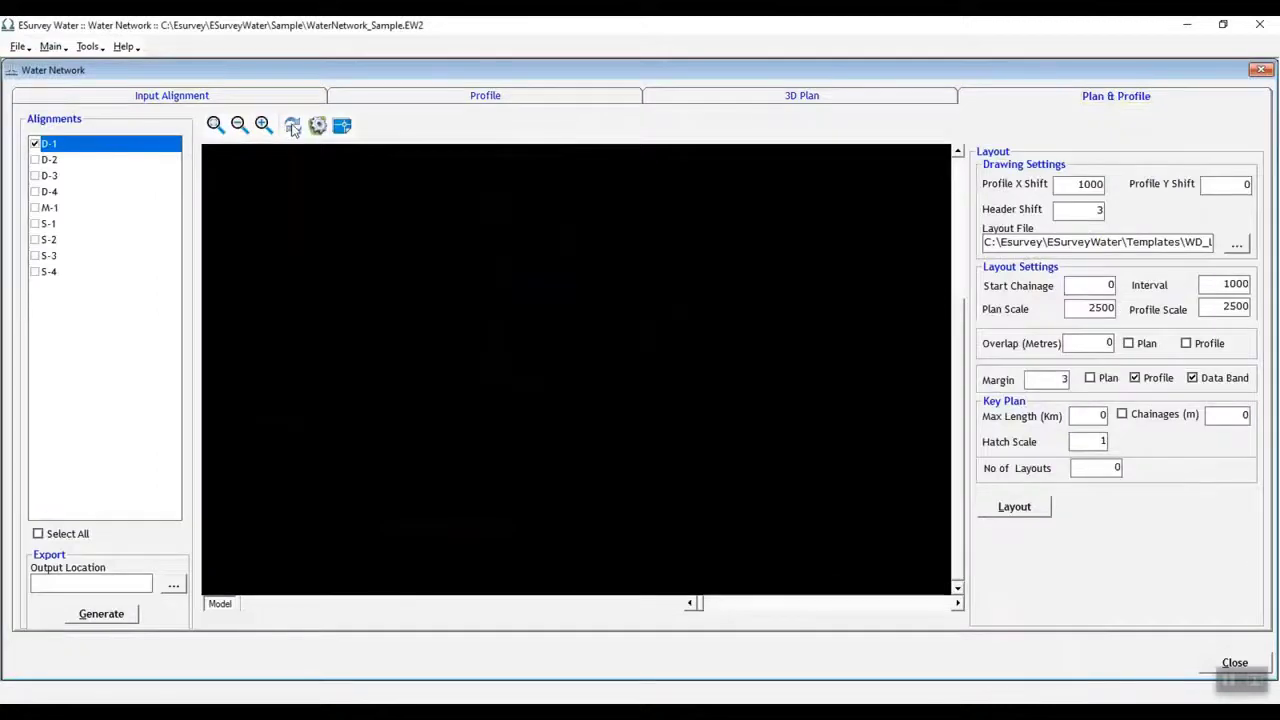
pyautogui.click(292, 125)
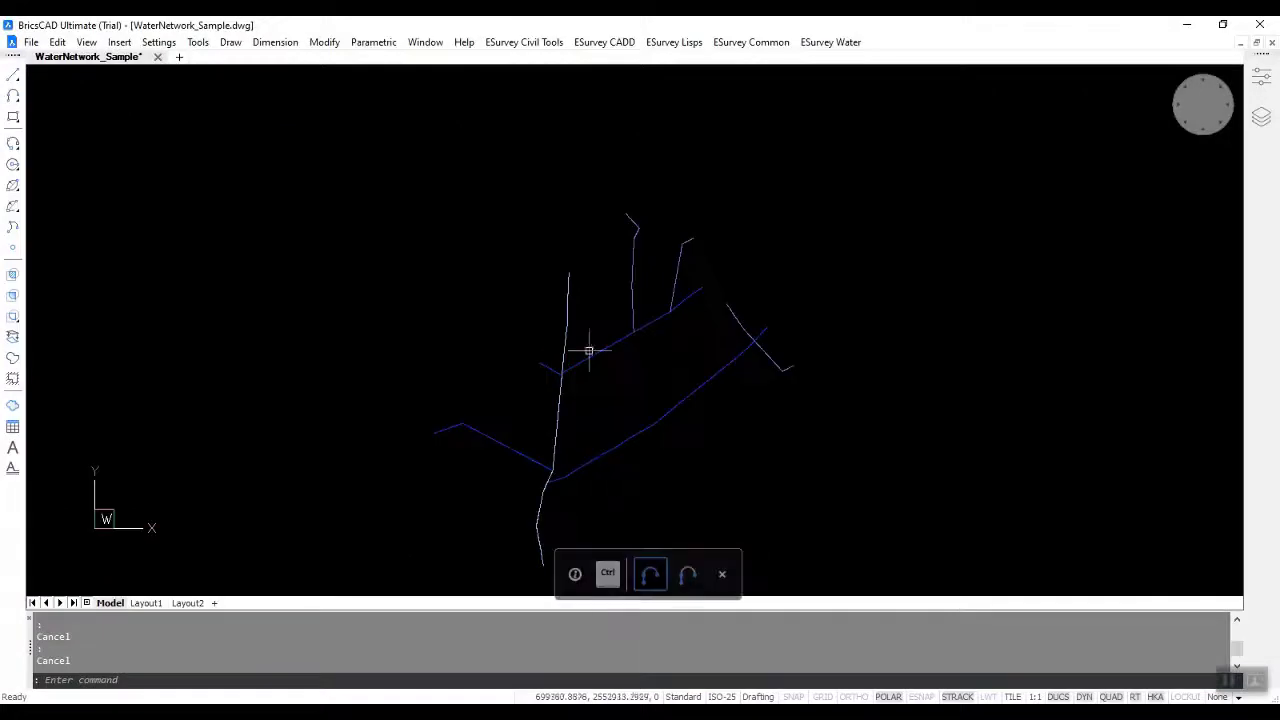
pyautogui.scroll(5, 651, 426)
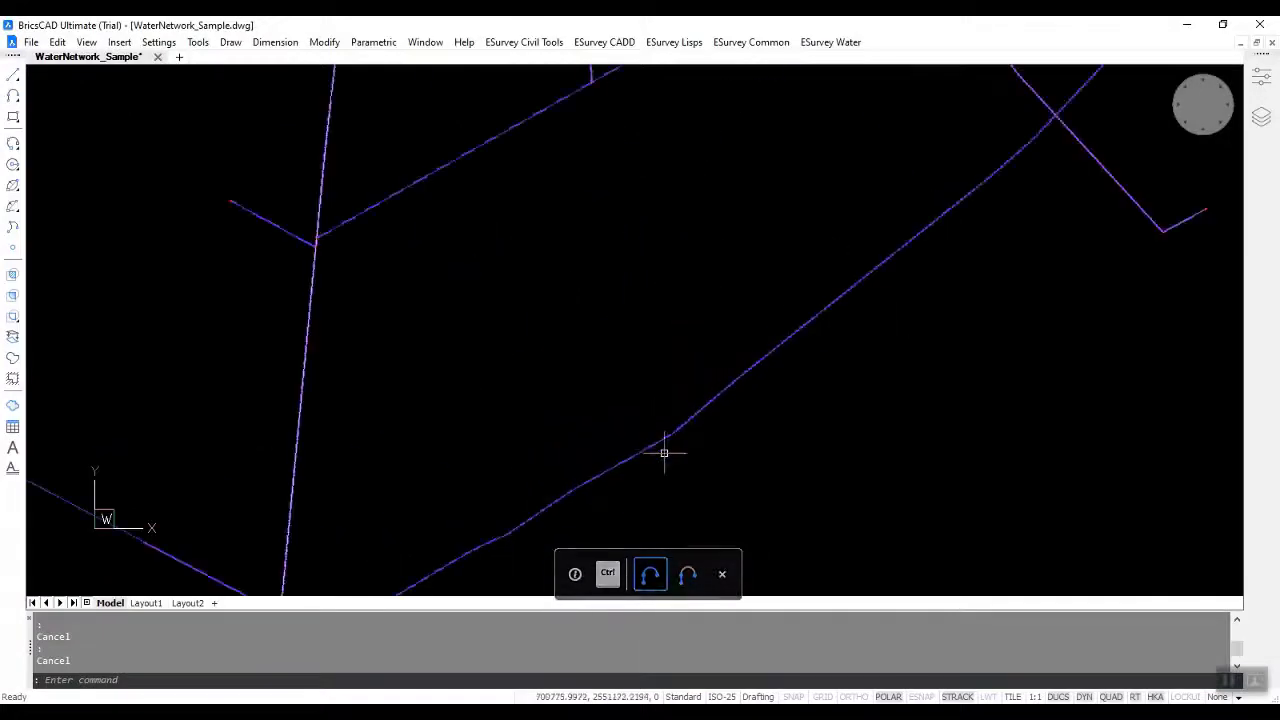
pyautogui.scroll(3, 705, 413)
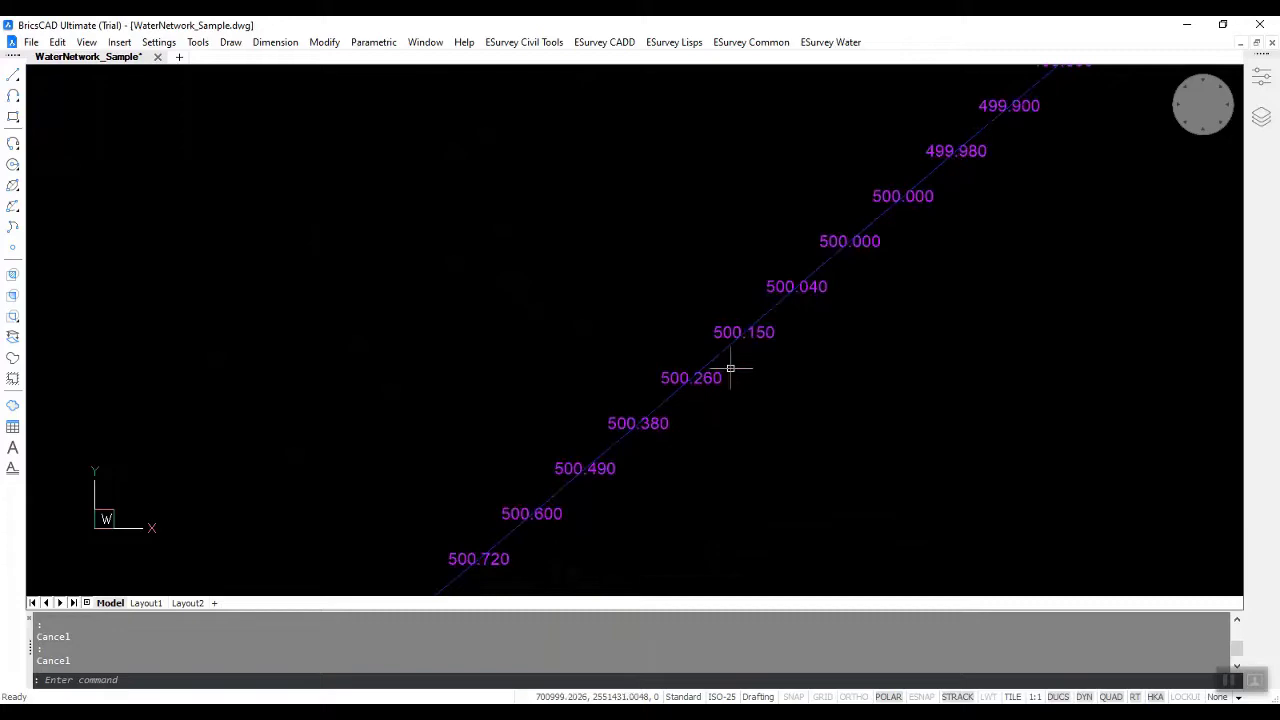
pyautogui.scroll(3, 725, 366)
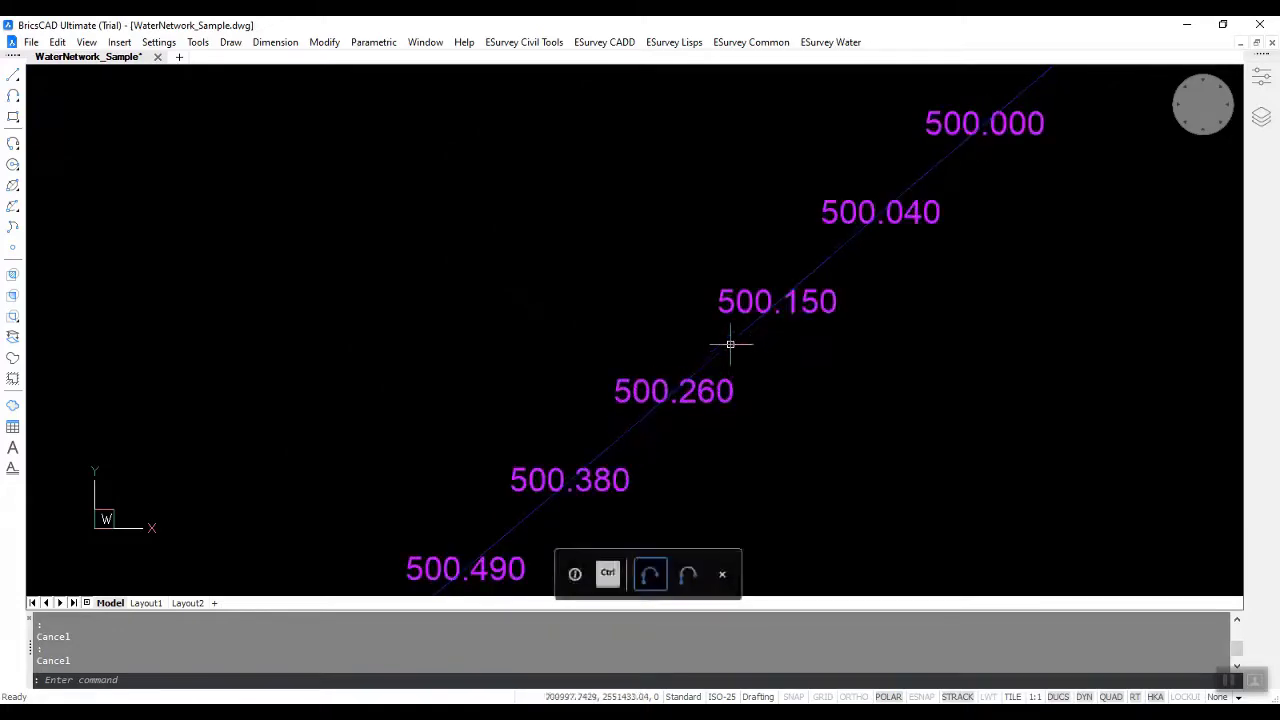
pyautogui.moveTo(729, 344)
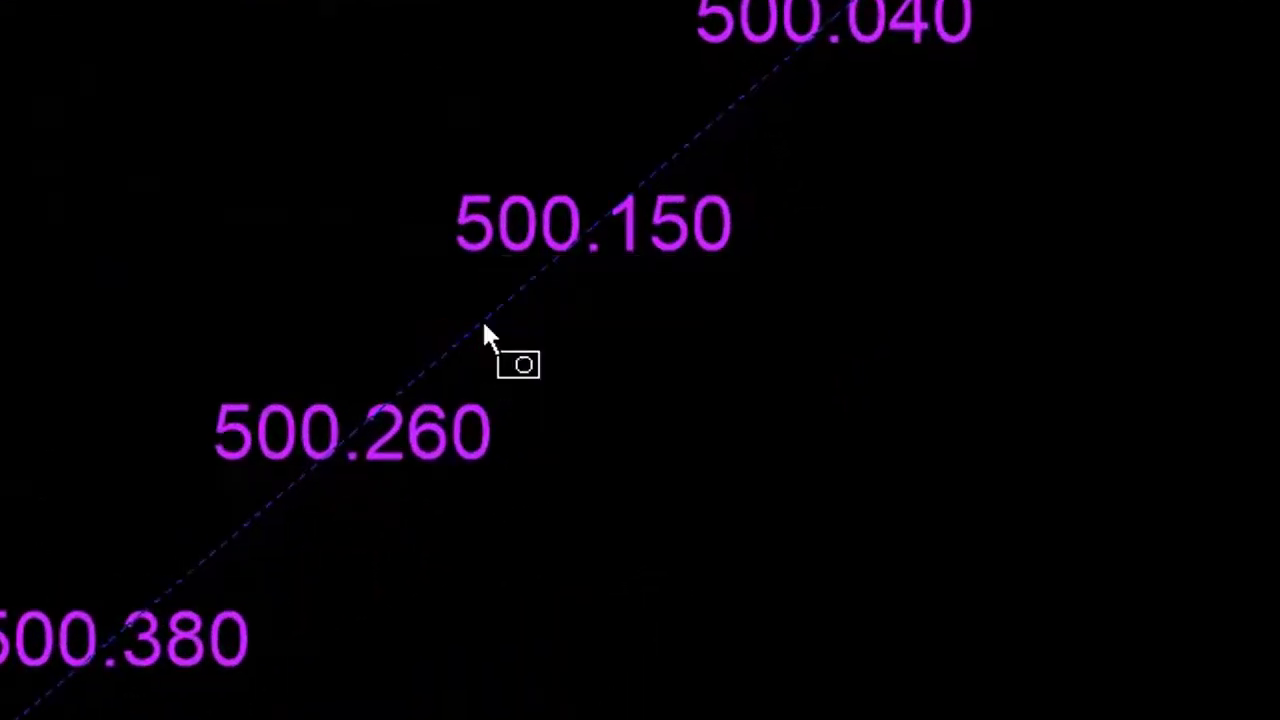
pyautogui.click(483, 321)
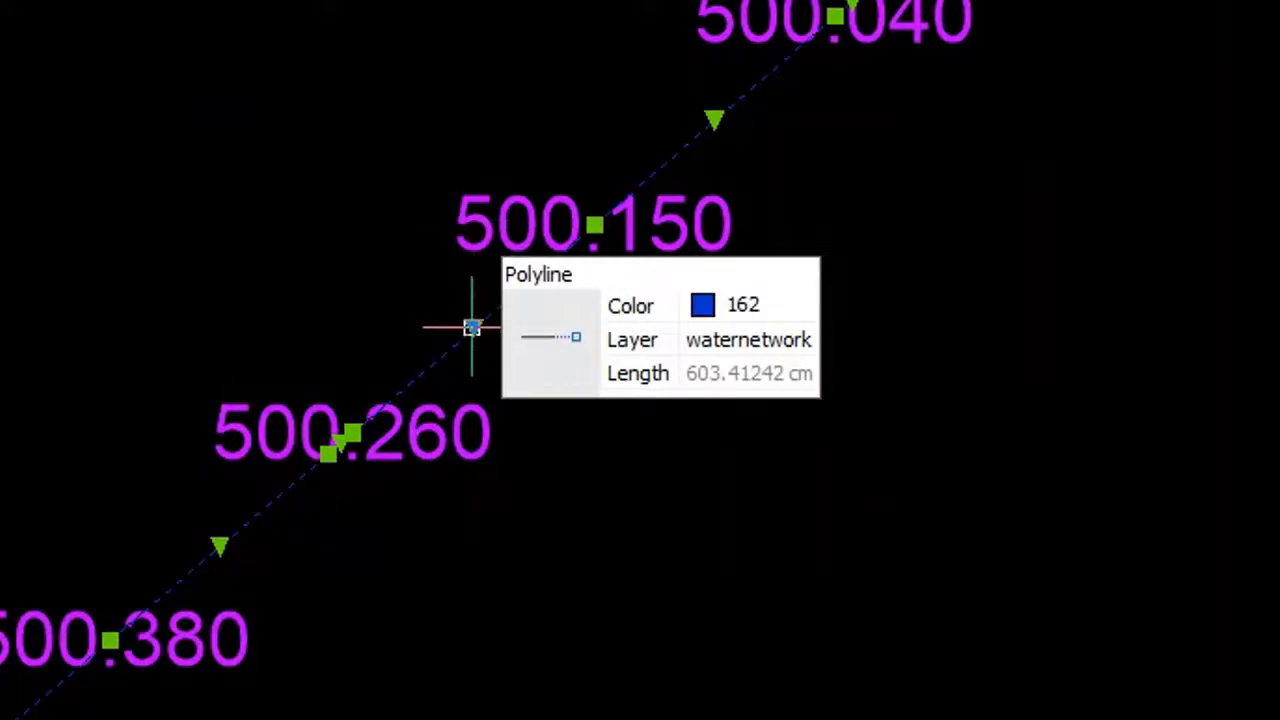
pyautogui.press('Escape')
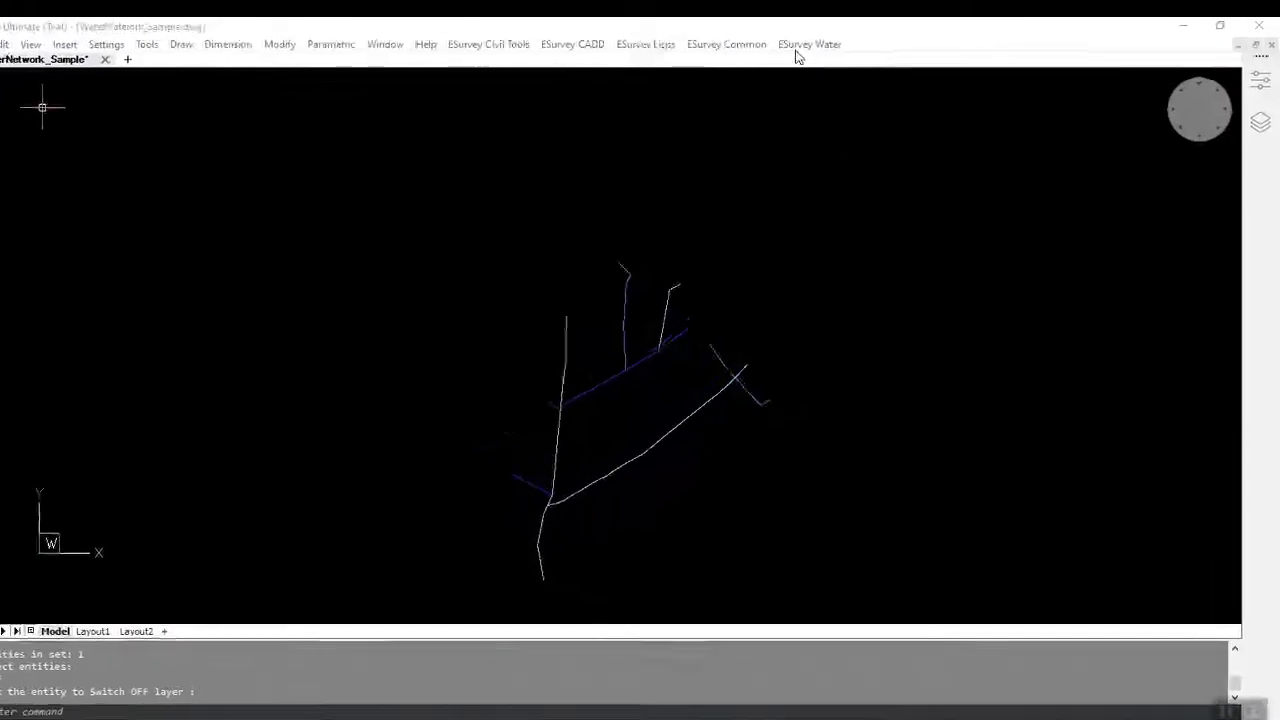
# - Label all nine window-selected network lines with name and type using Mark Information (MRNL)
pyautogui.click(800, 45)
pyautogui.moveTo(822, 284)
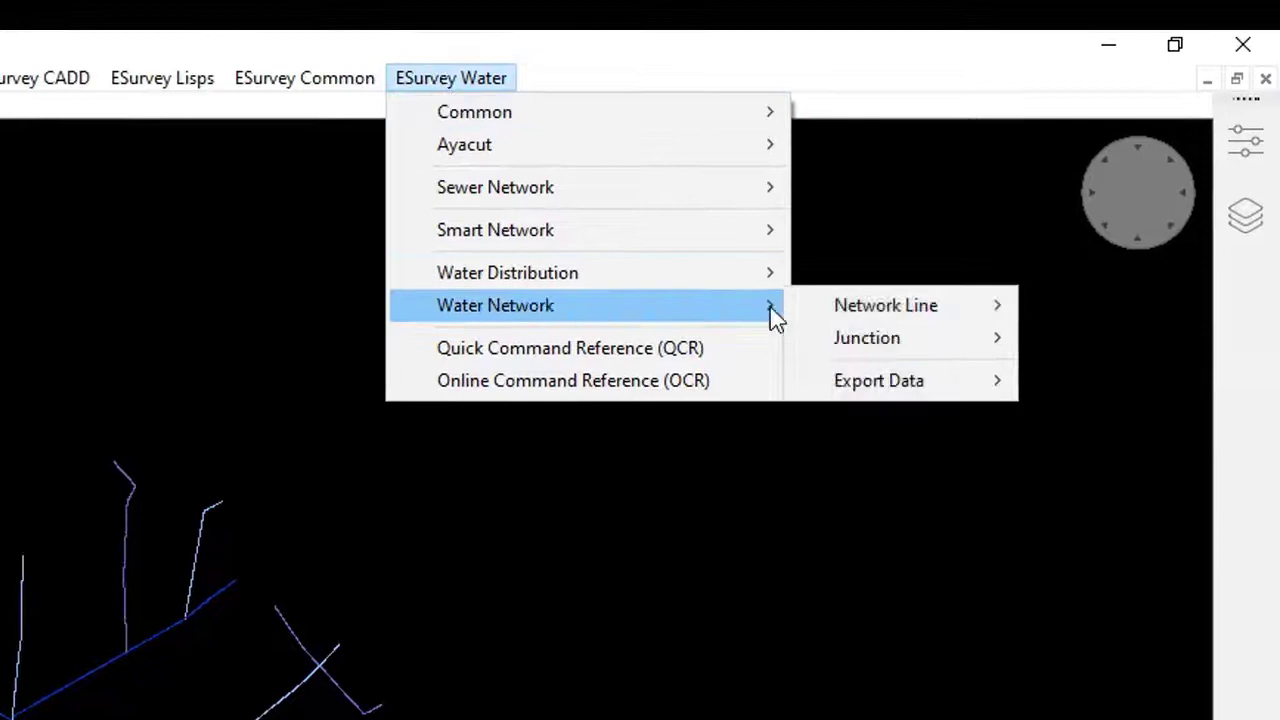
pyautogui.moveTo(850, 315)
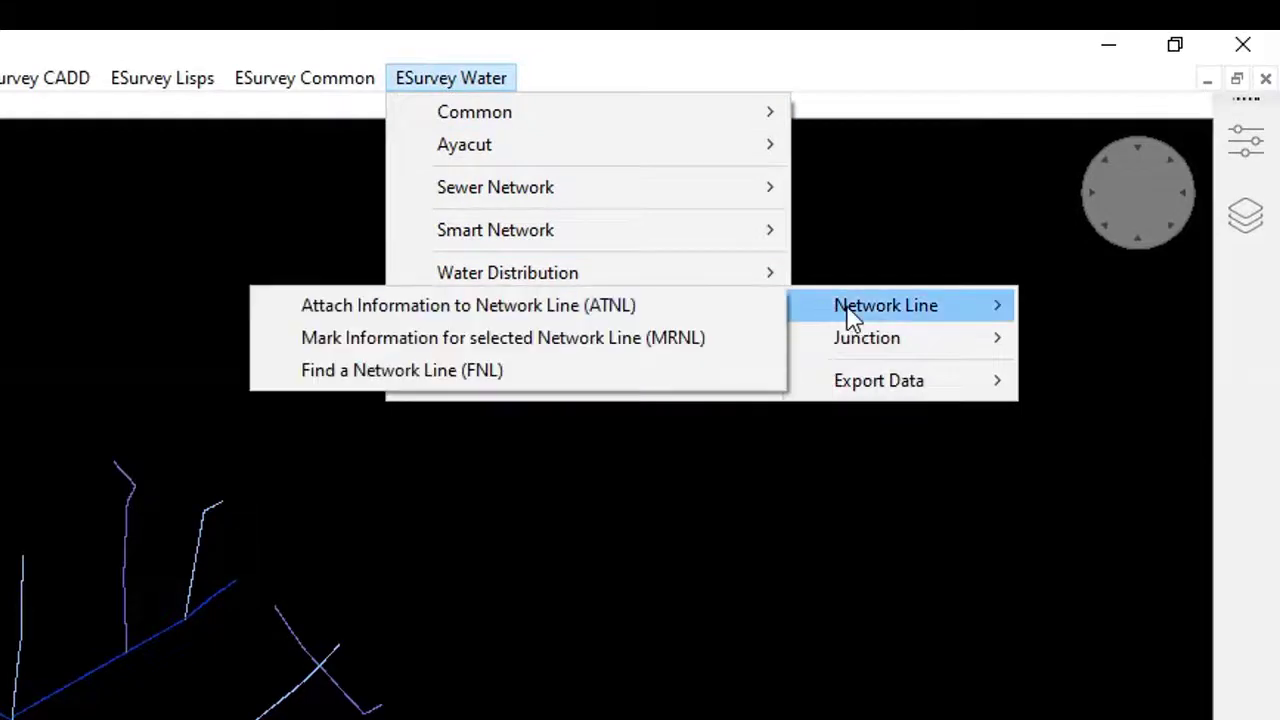
pyautogui.click(638, 338)
pyautogui.click(518, 219)
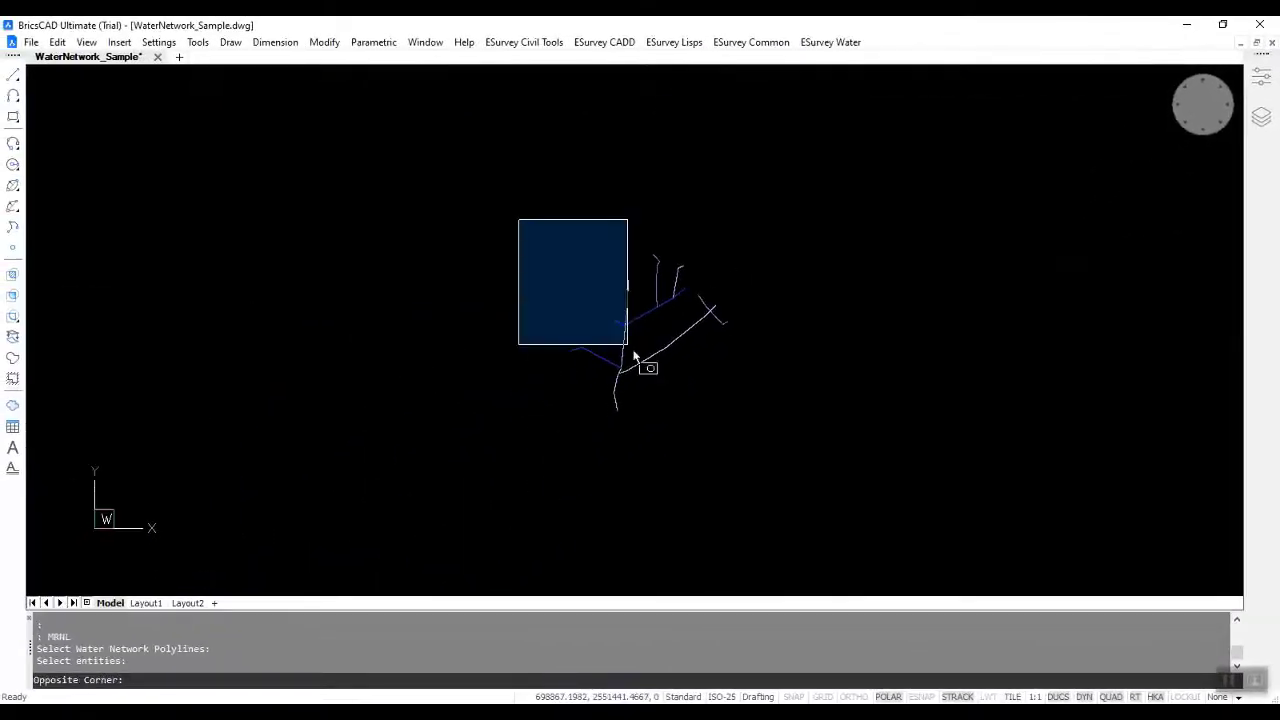
pyautogui.click(751, 447)
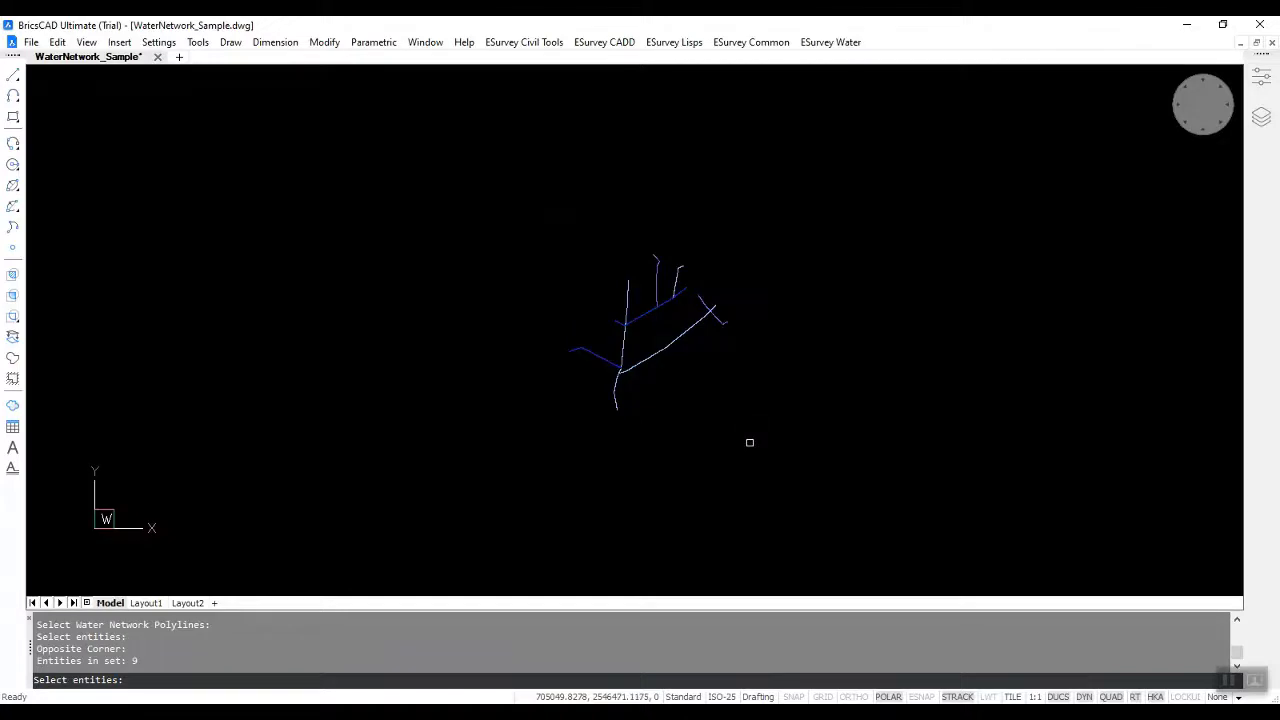
pyautogui.press('Return')
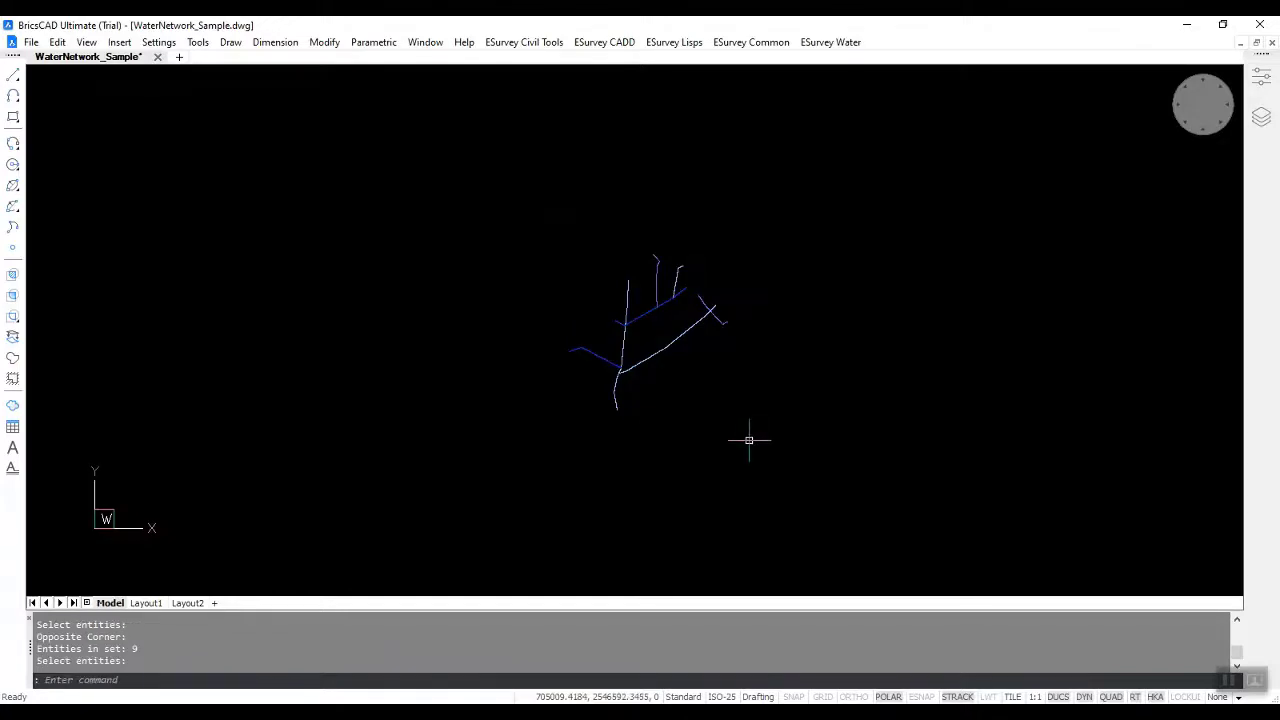
# - Pan and zoom around the drawing to inspect labels such as D-1 Distributory and S-4 Sub Main
pyautogui.scroll(10, 685, 340)
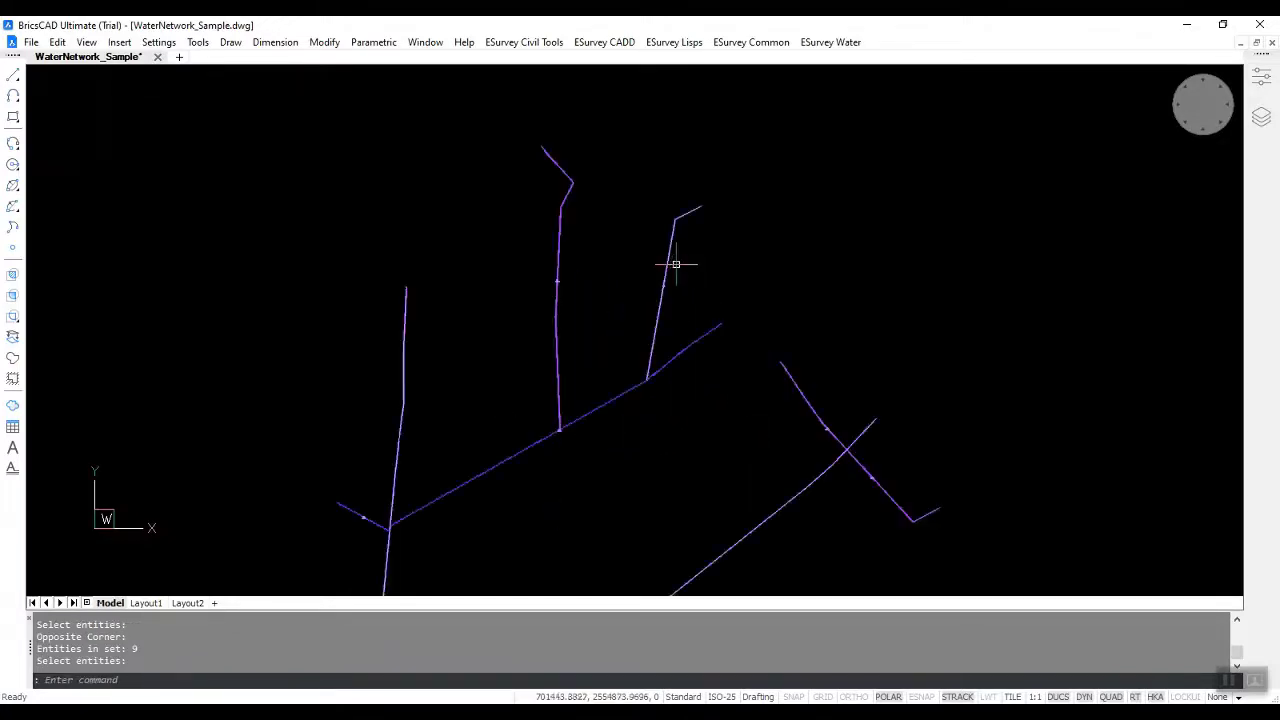
pyautogui.scroll(5, 672, 291)
pyautogui.scroll(-3, 640, 308)
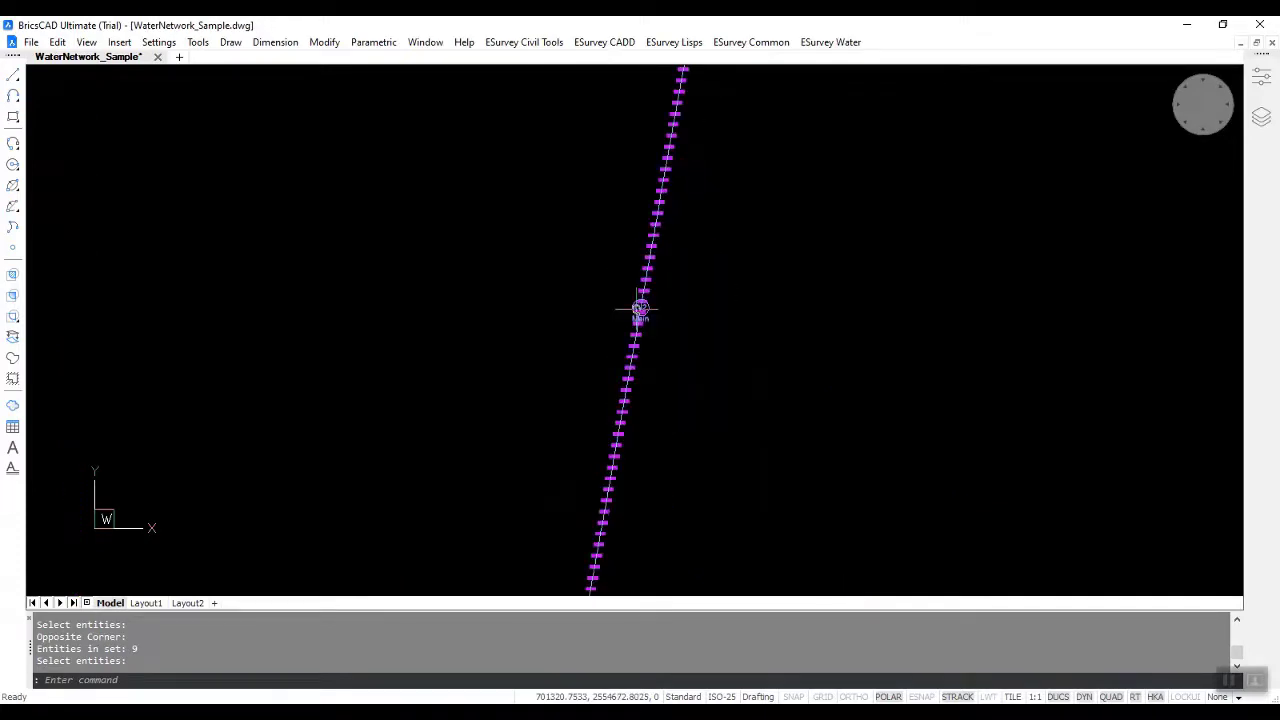
pyautogui.scroll(-2, 640, 308)
pyautogui.scroll(4, 303, 311)
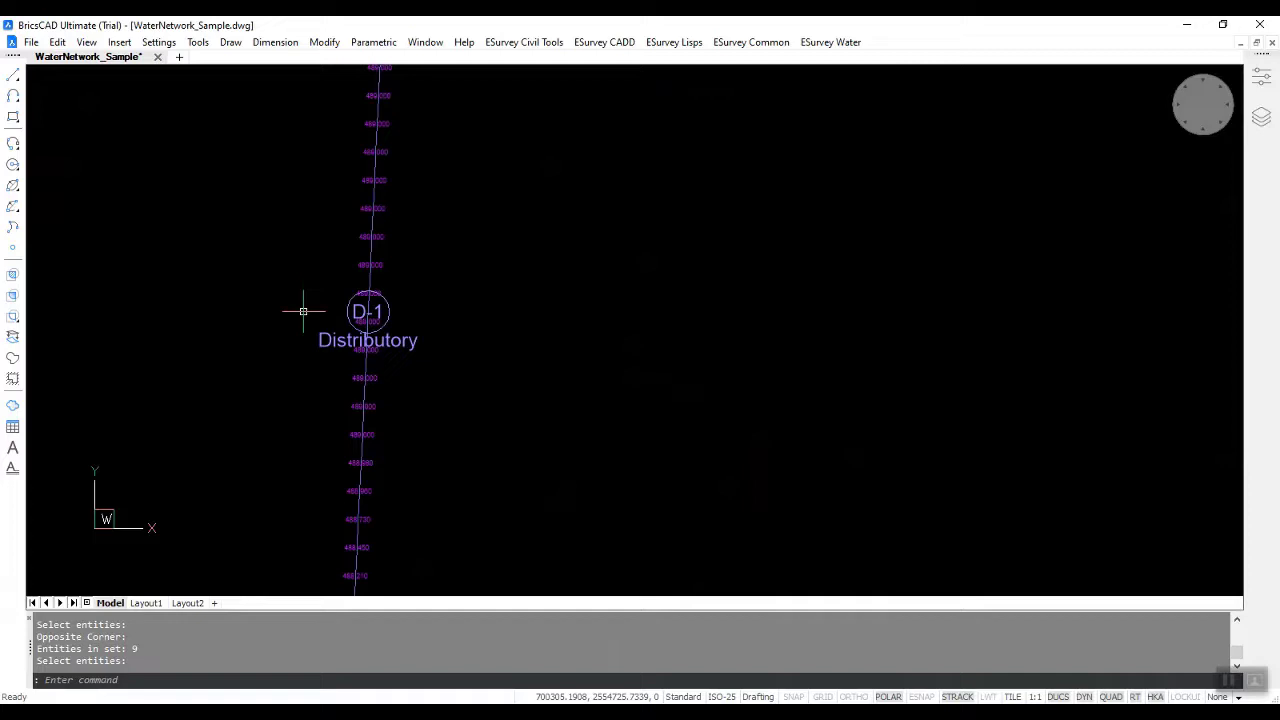
pyautogui.moveTo(303, 311); pyautogui.dragTo(512, 297, button='middle')
pyautogui.scroll(-1, 512, 297)
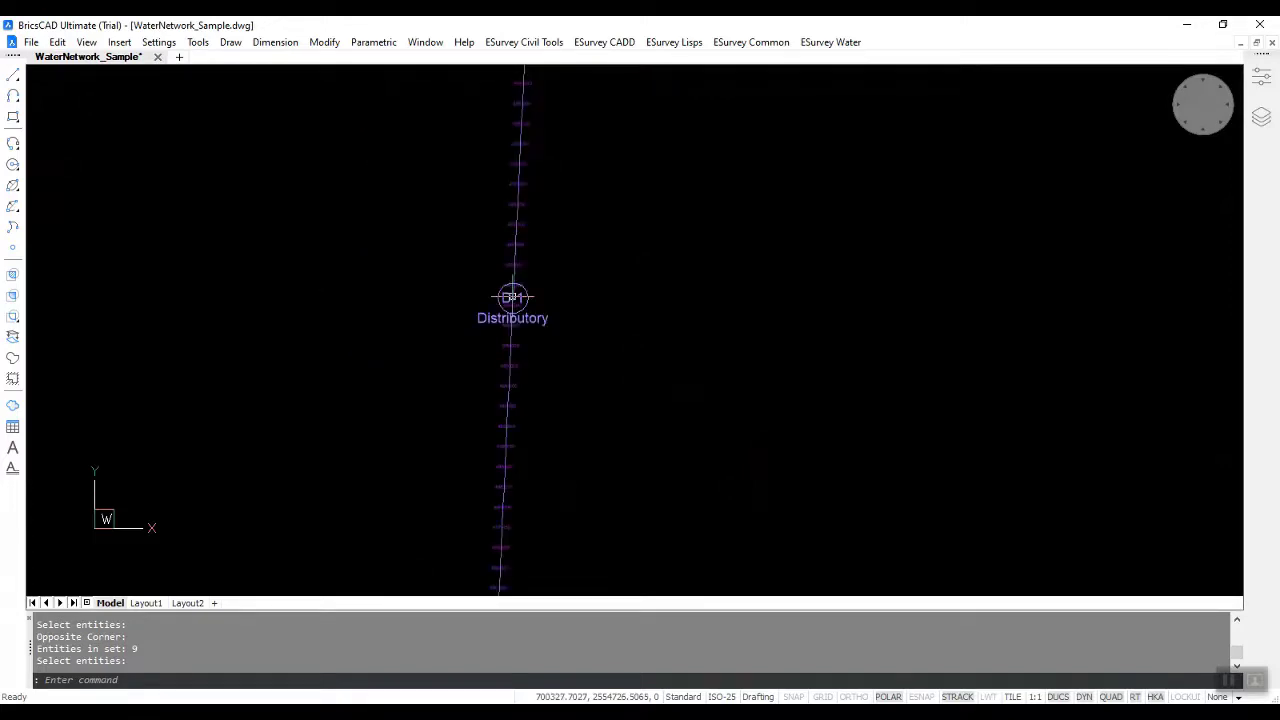
pyautogui.scroll(-3, 513, 305)
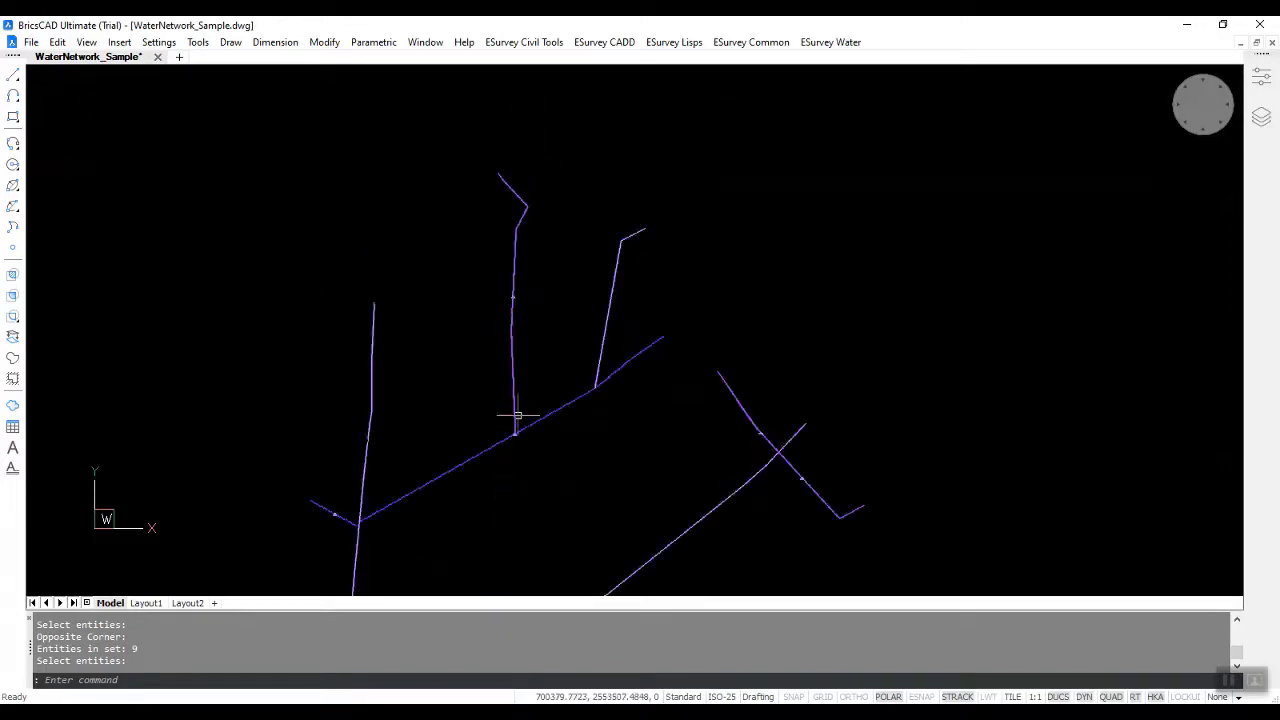
pyautogui.scroll(5, 517, 415)
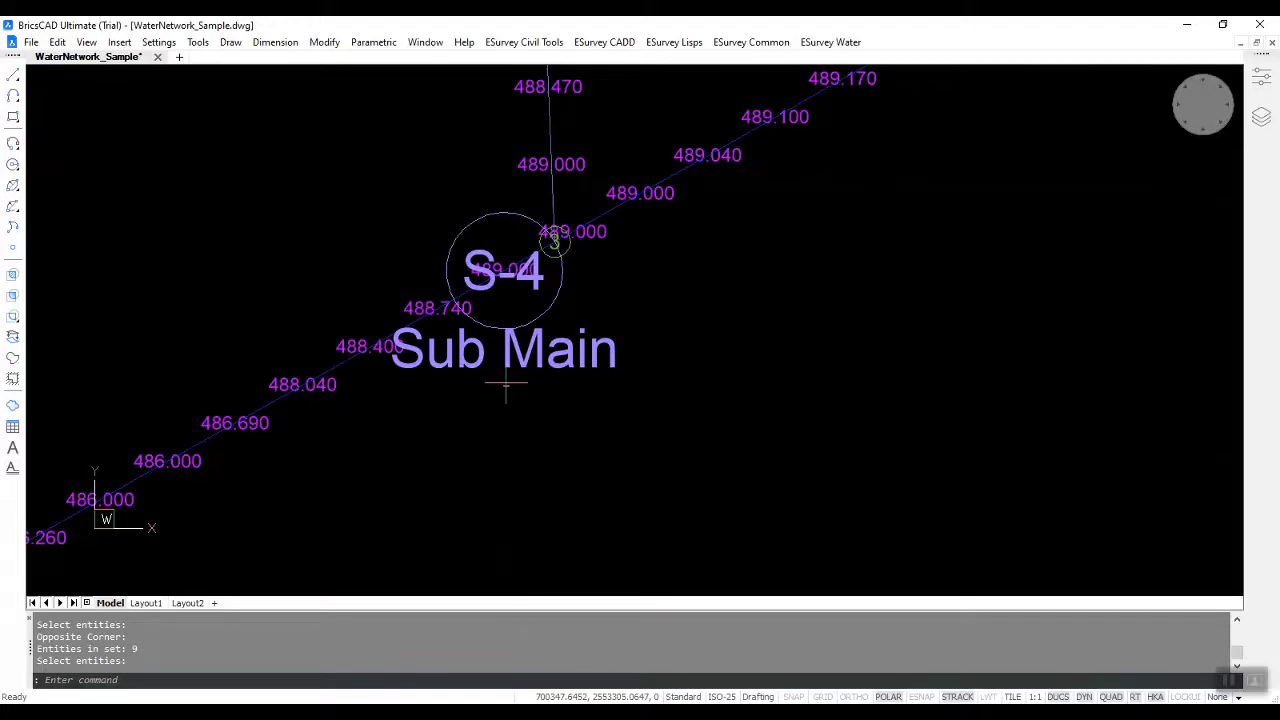
pyautogui.scroll(-4, 554, 371)
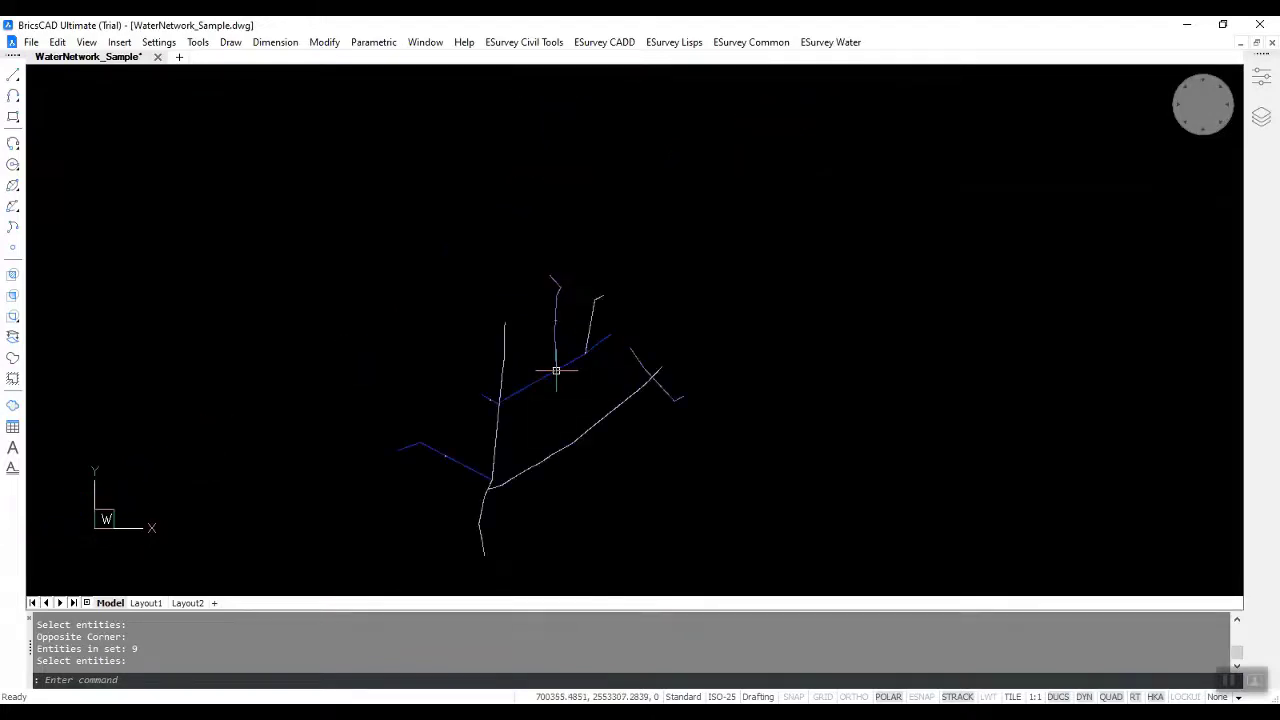
# - Create numbered junctions such as J55 at pipe crossings with Create Junctions (FJN), then zoom to check
pyautogui.click(843, 44)
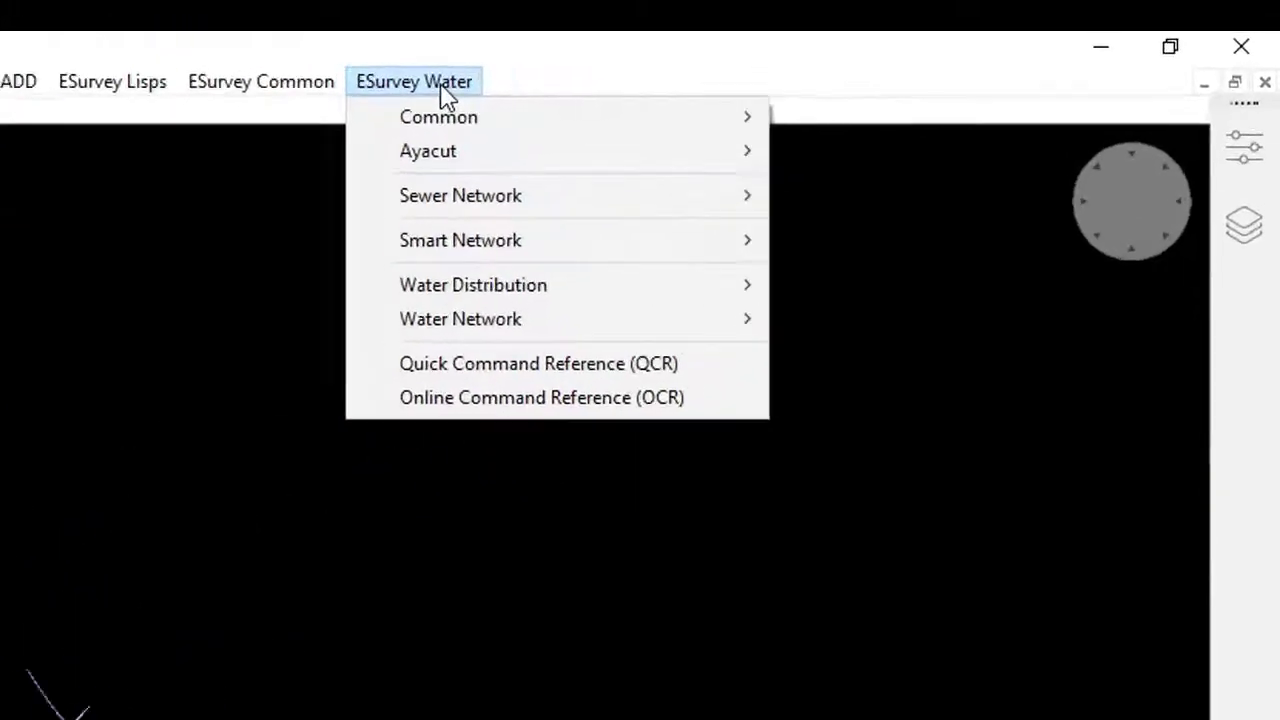
pyautogui.moveTo(689, 337)
pyautogui.moveTo(851, 360)
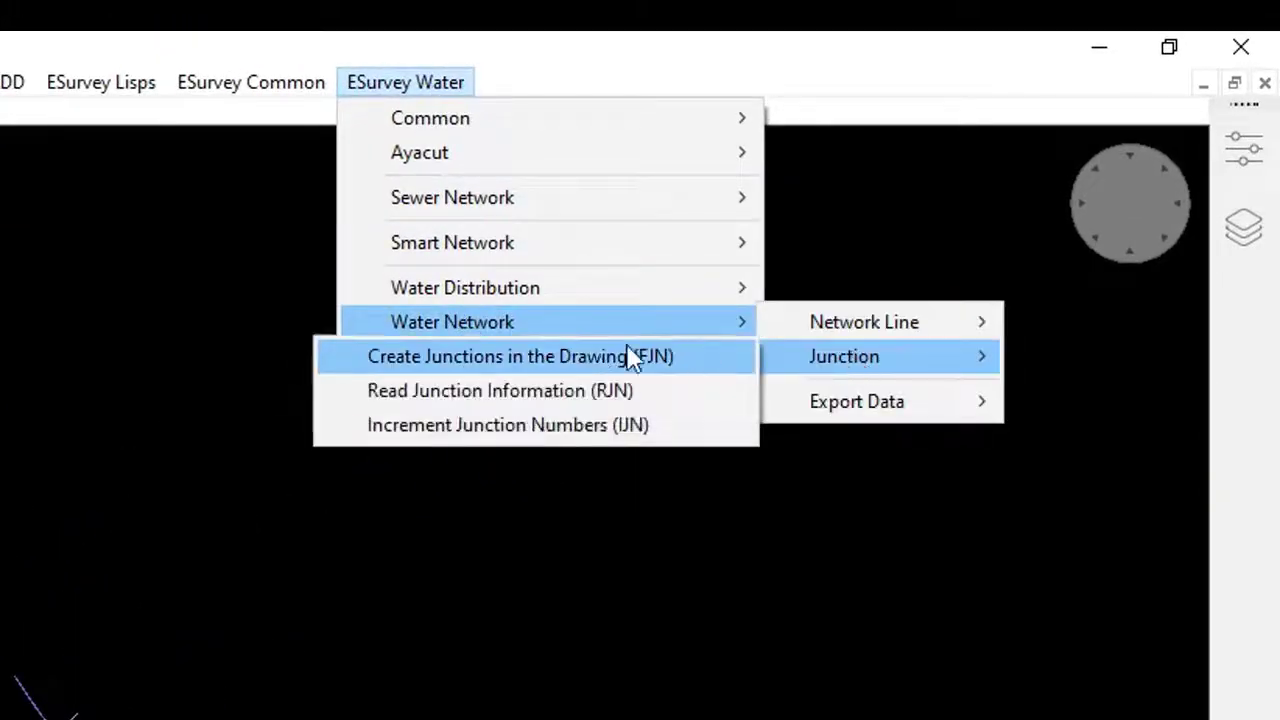
pyautogui.click(551, 350)
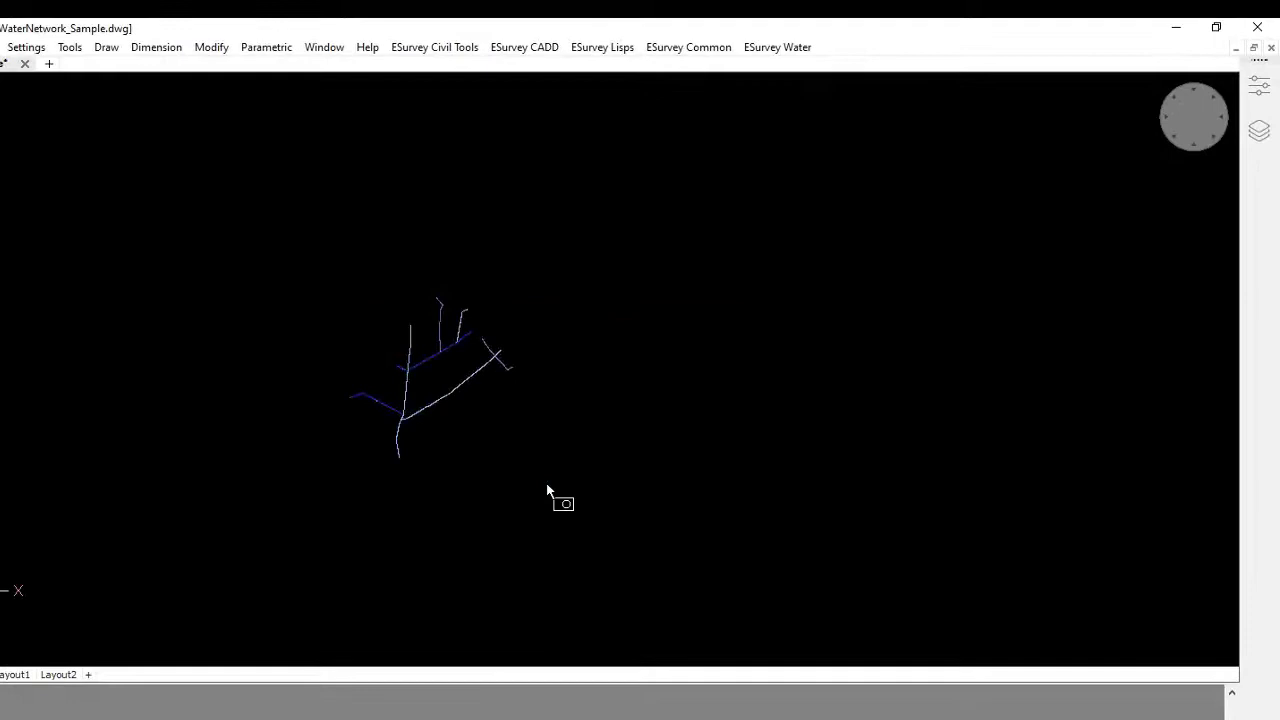
pyautogui.keyDown('ctrl'); pyautogui.scroll(8, 420, 366); pyautogui.keyUp('ctrl')
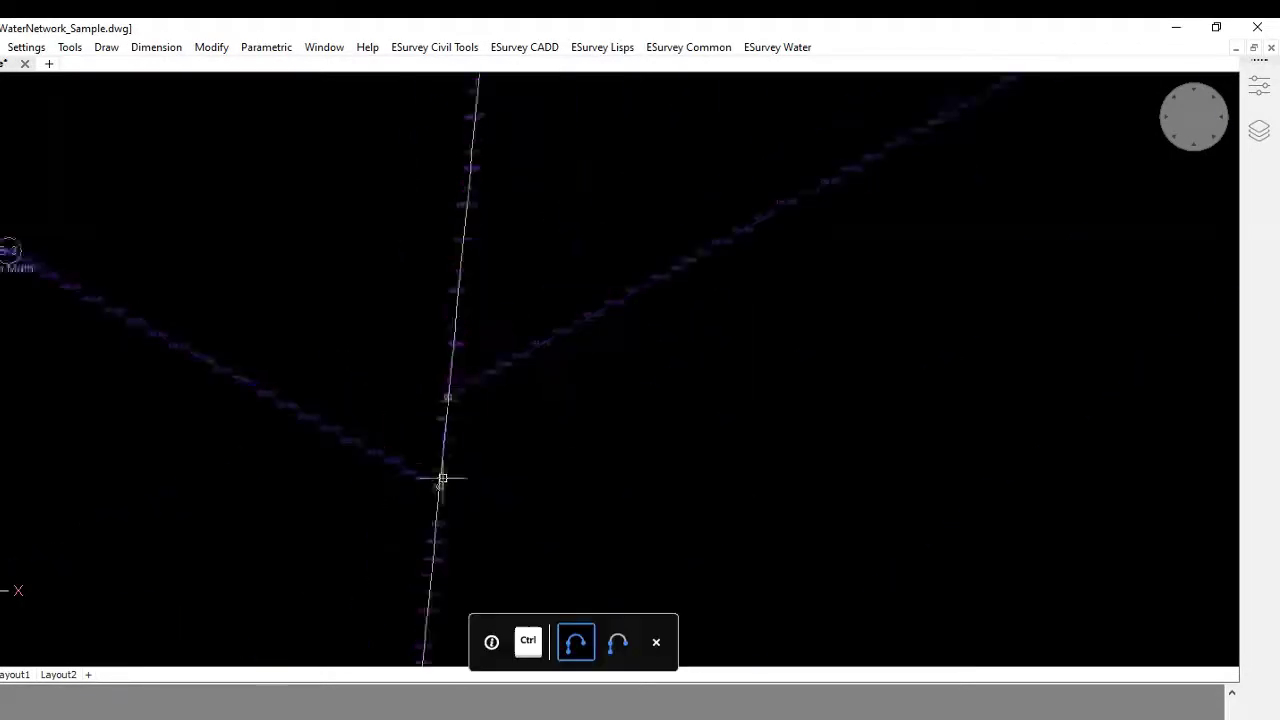
pyautogui.scroll(-5, 424, 440)
pyautogui.scroll(10, 434, 223)
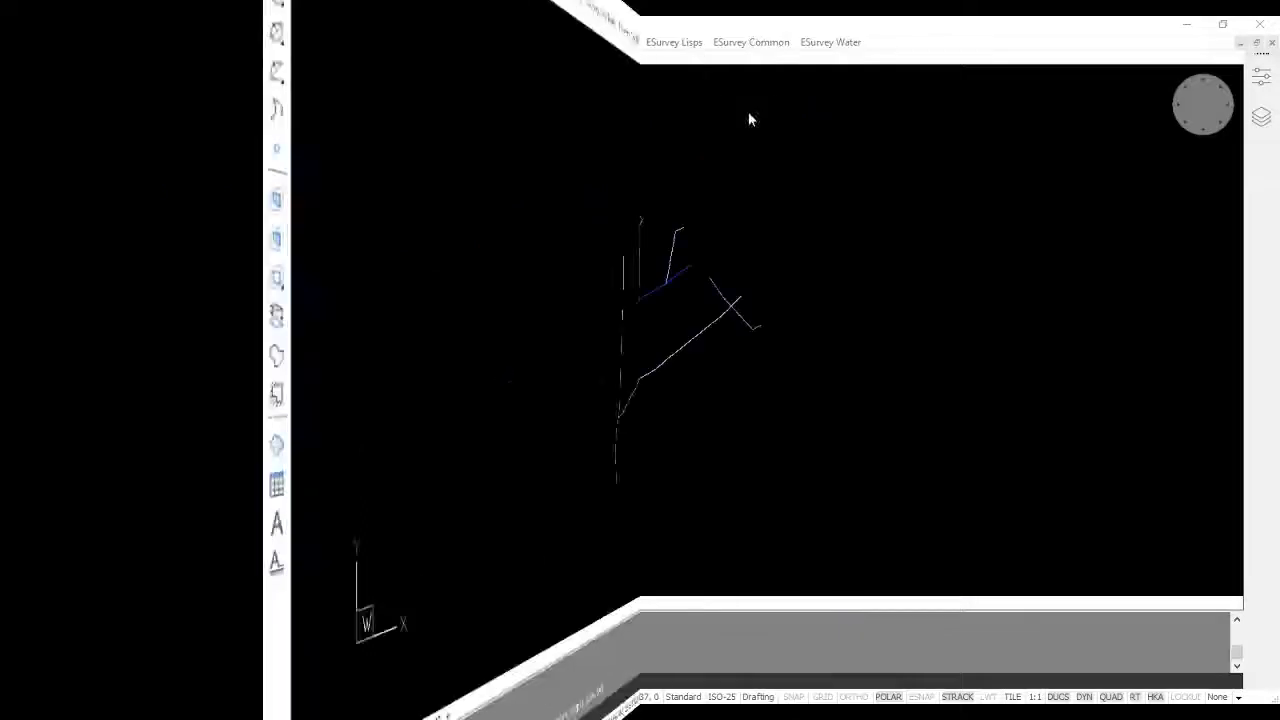
# - Export elevations from the window-selected network texts, confirming 2661 elevation data exported
pyautogui.click(831, 42)
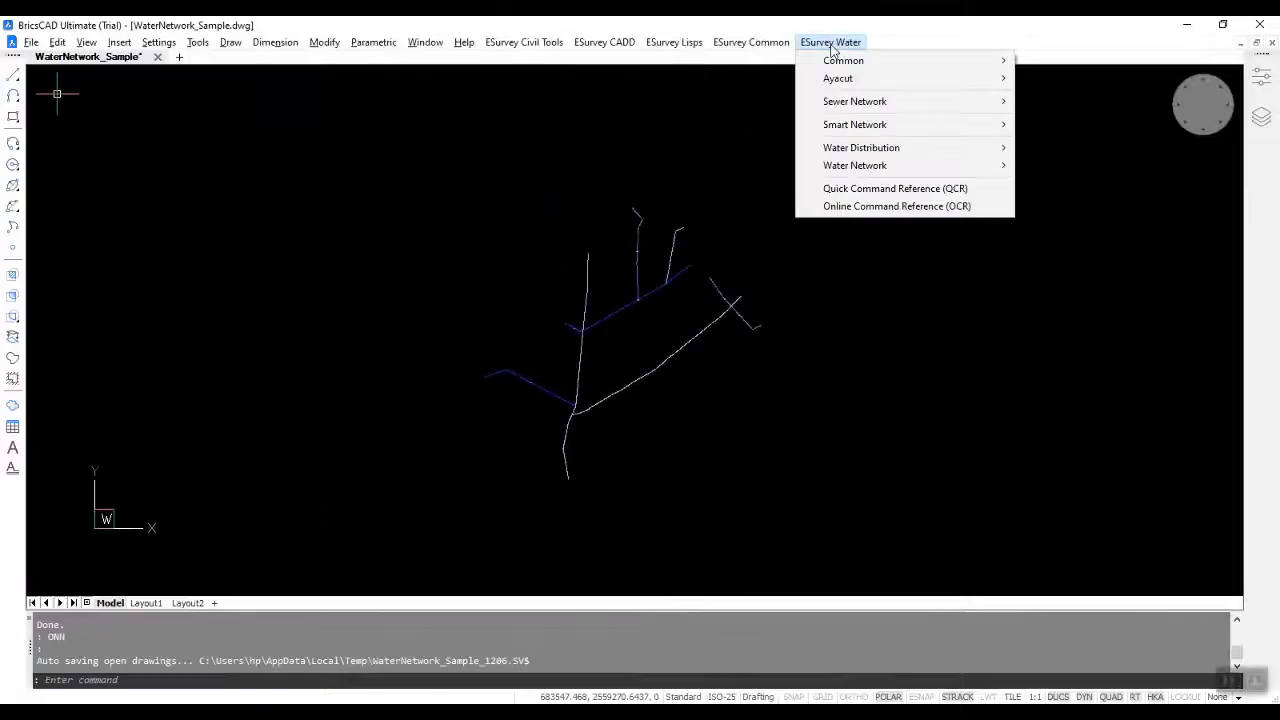
pyautogui.moveTo(847, 168)
pyautogui.moveTo(1071, 206)
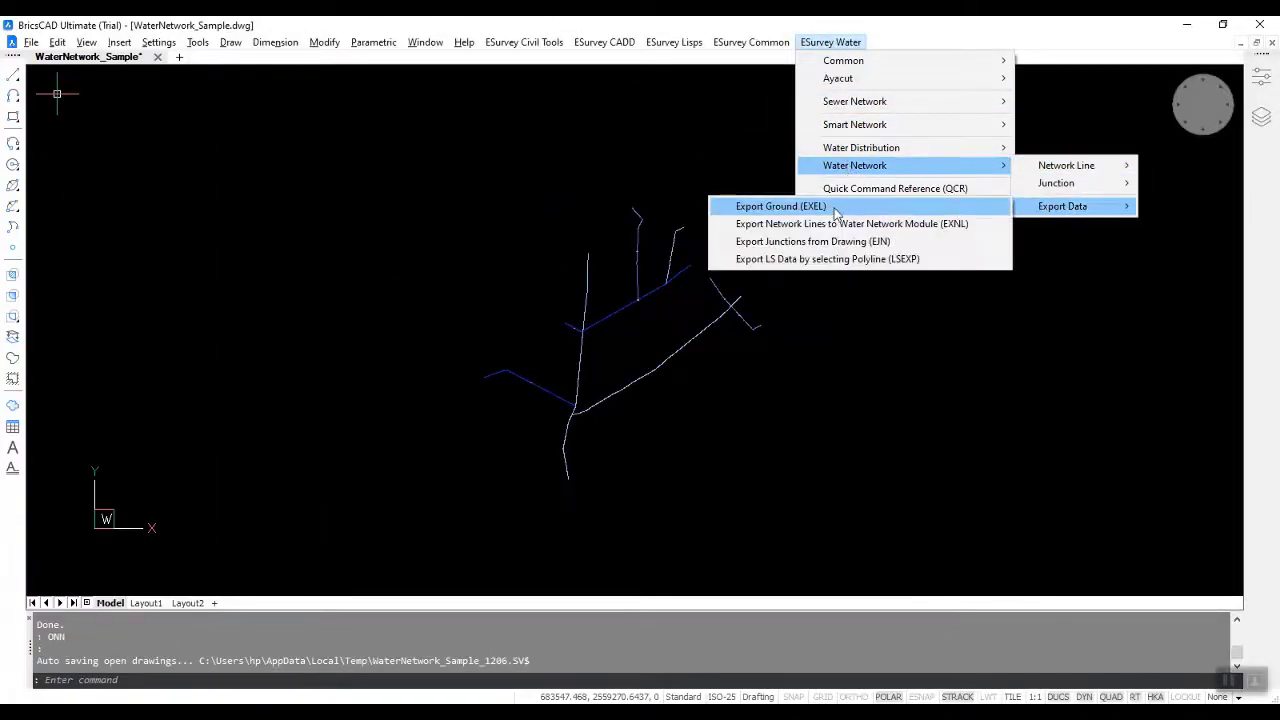
pyautogui.click(760, 204)
pyautogui.click(409, 166)
pyautogui.click(822, 528)
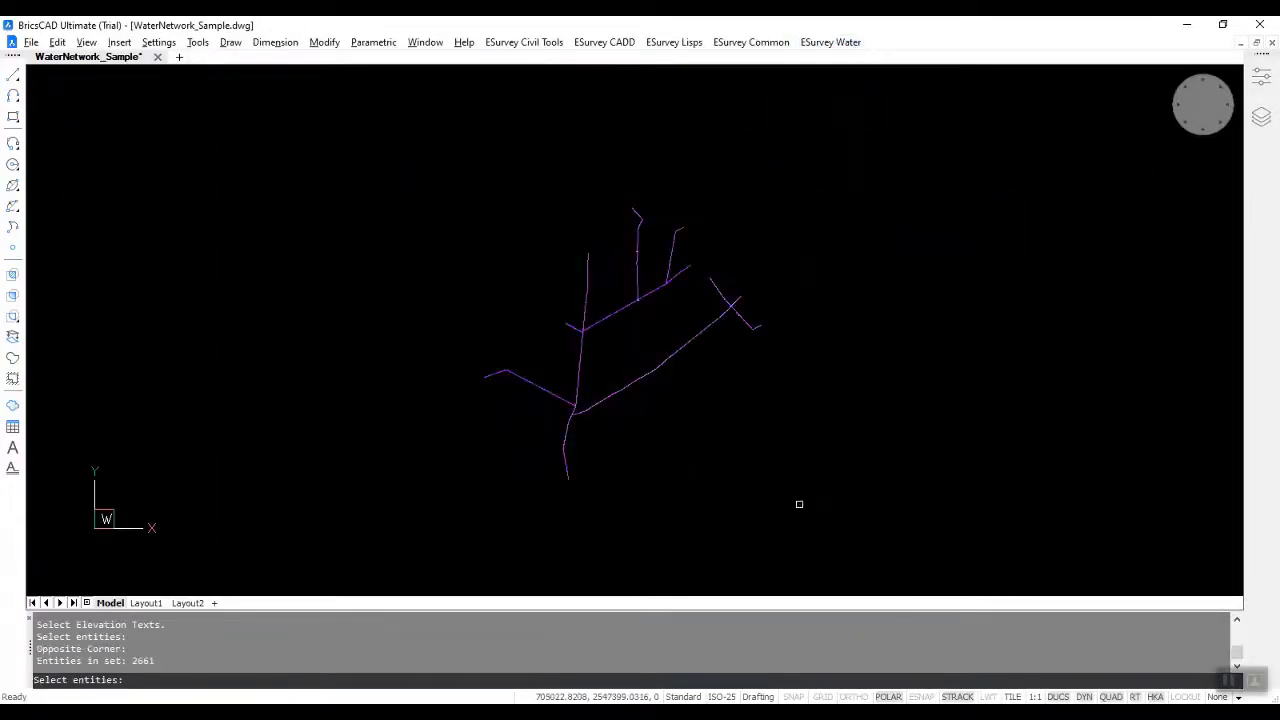
pyautogui.press('Return')
pyautogui.moveTo(197, 662); pyautogui.dragTo(38, 662)
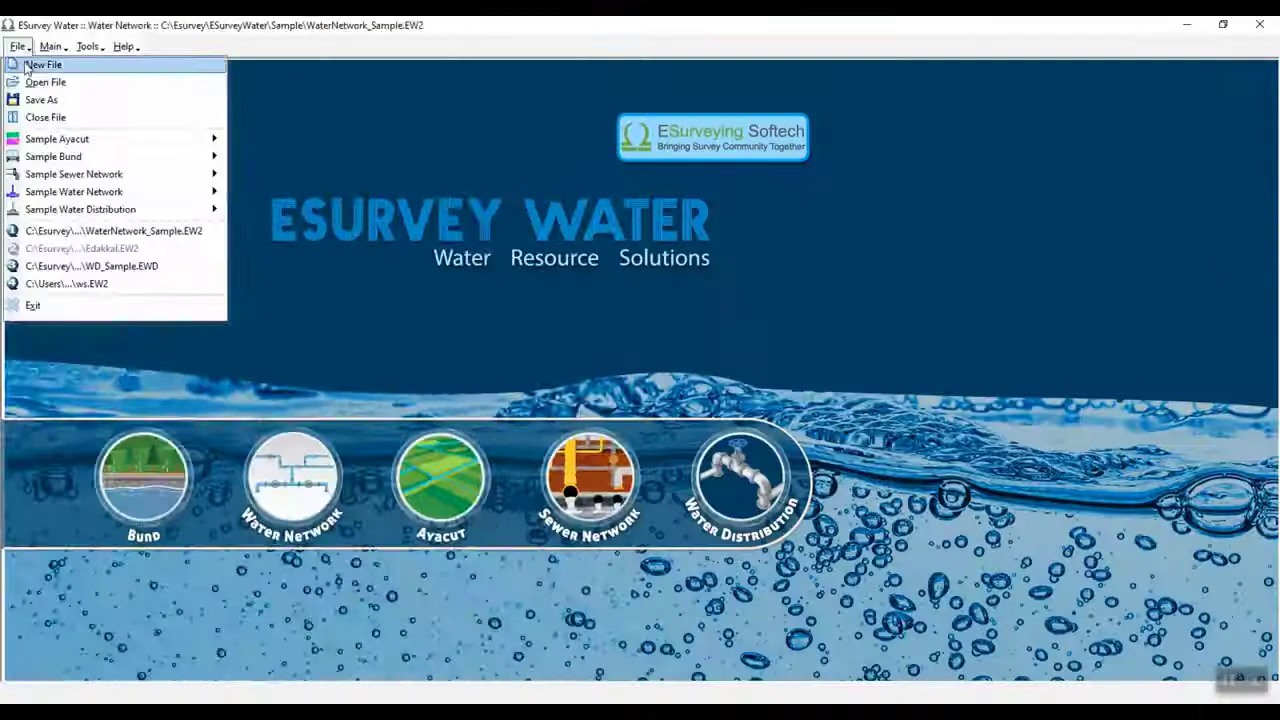
# - Create and save a new Water Network file named Edakkal, then open its WaterNetwork design window
pyautogui.click(42, 60)
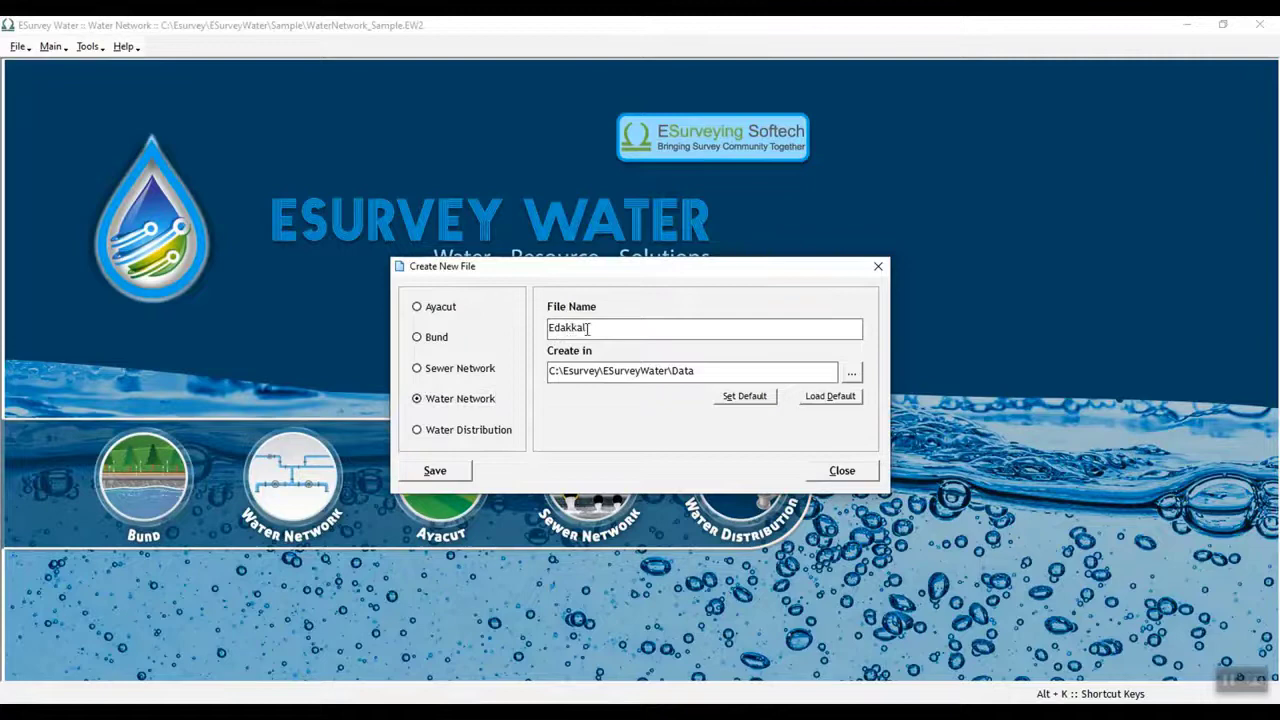
pyautogui.click(436, 471)
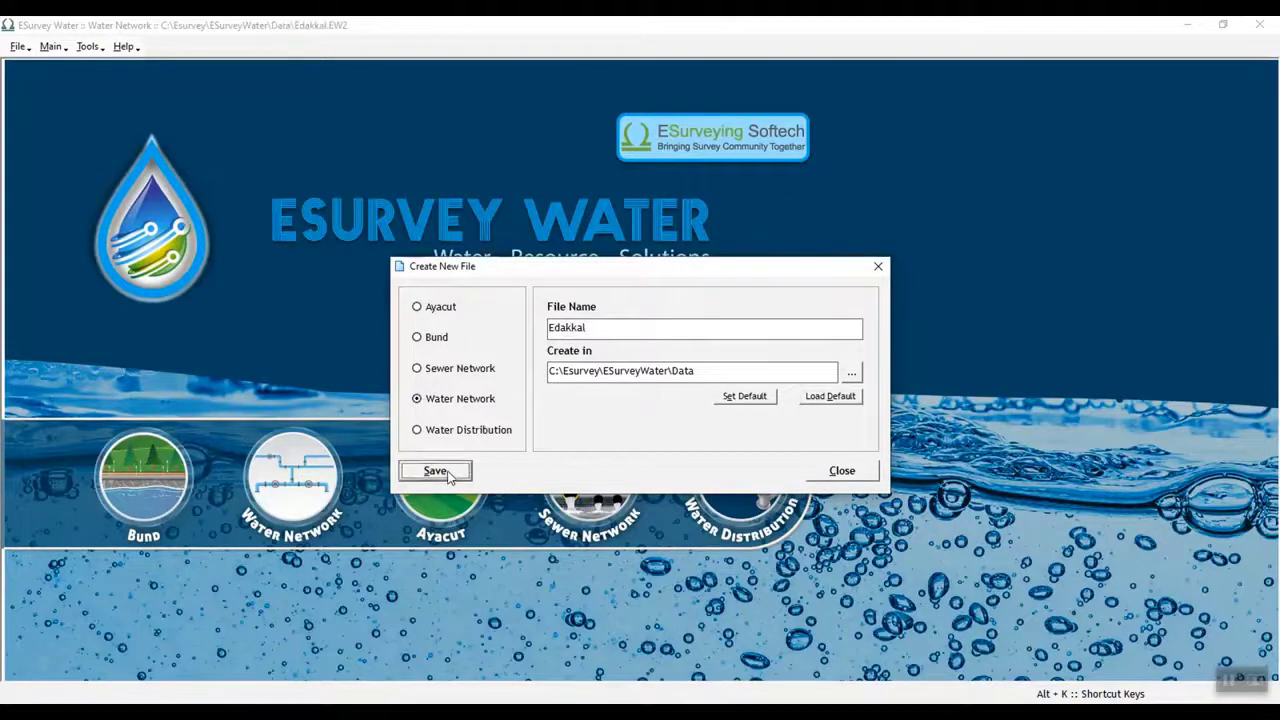
pyautogui.click(50, 47)
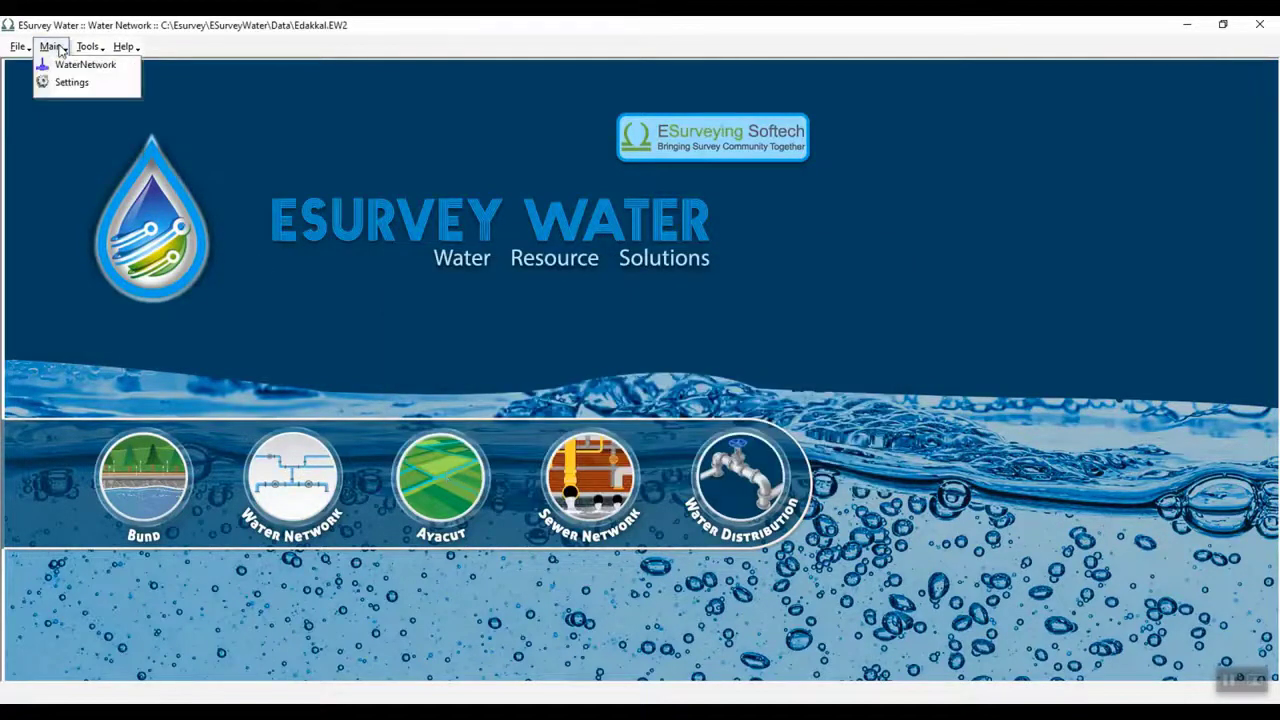
pyautogui.click(64, 86)
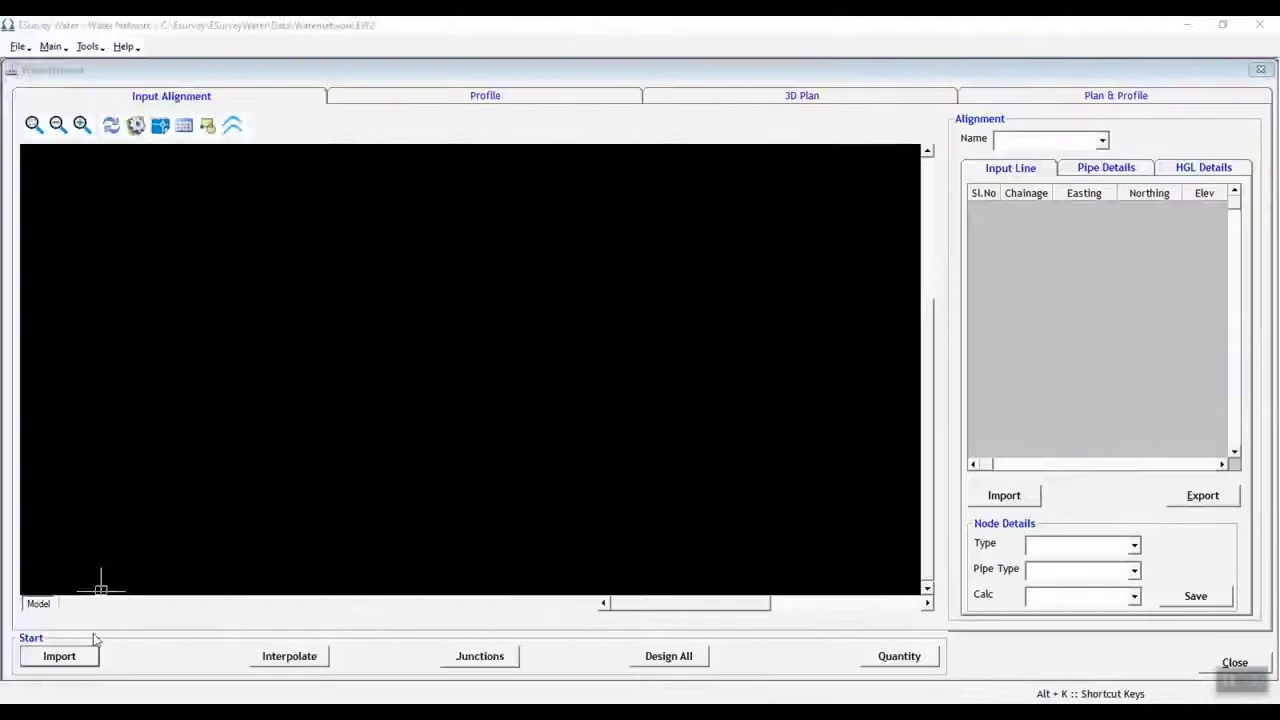
# - Review the Network Lines, Surface Points and Junctions import options, then interpolate at section interval 30
pyautogui.click(87, 661)
pyautogui.click(528, 337)
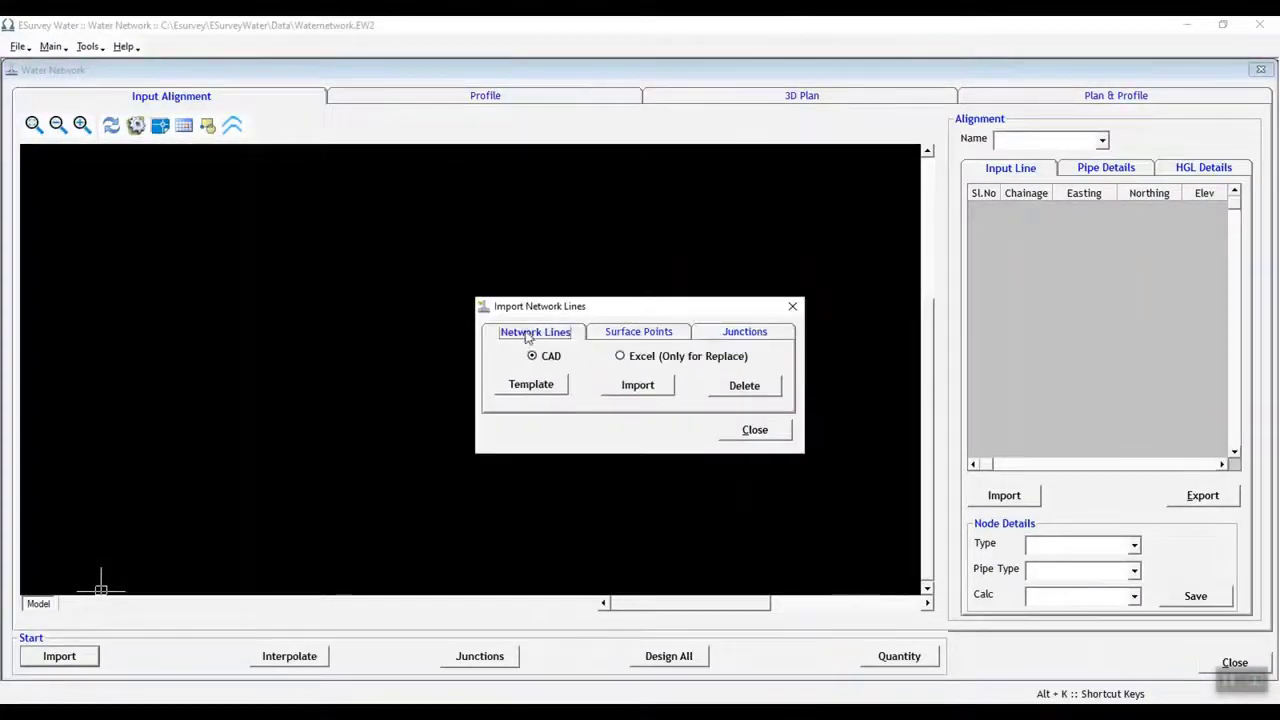
pyautogui.click(645, 335)
pyautogui.click(748, 337)
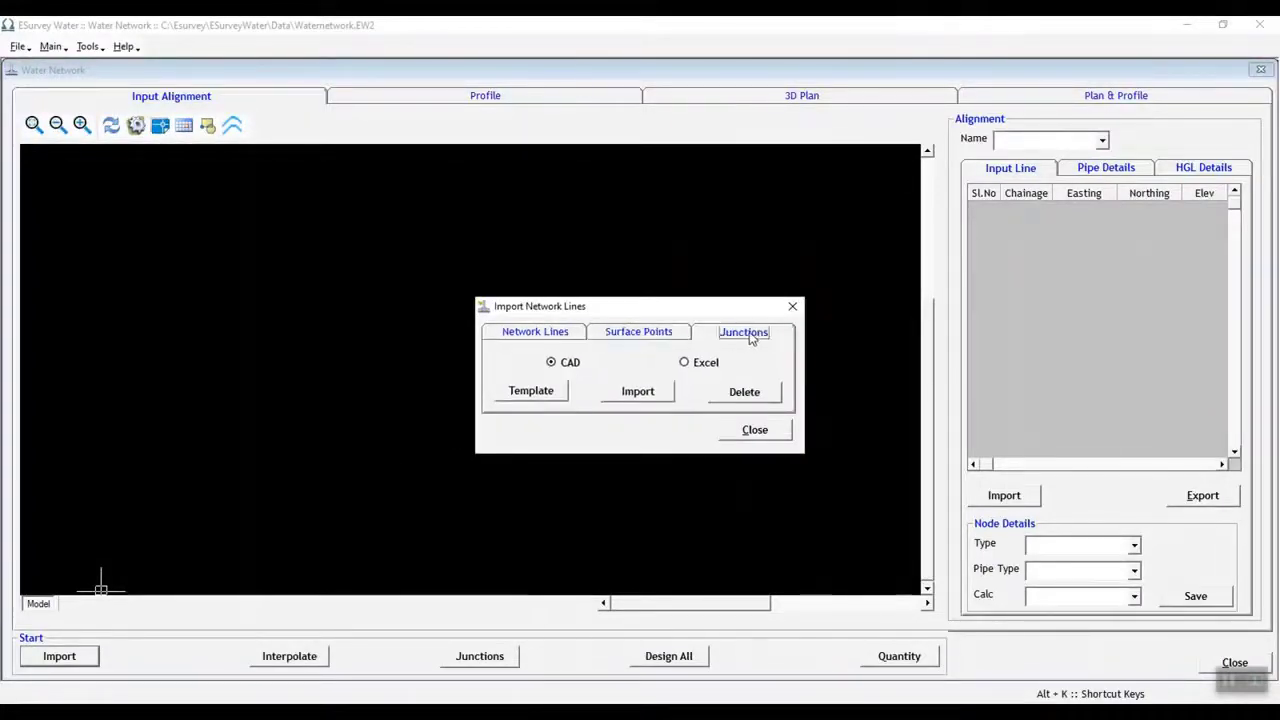
pyautogui.click(752, 431)
pyautogui.click(284, 658)
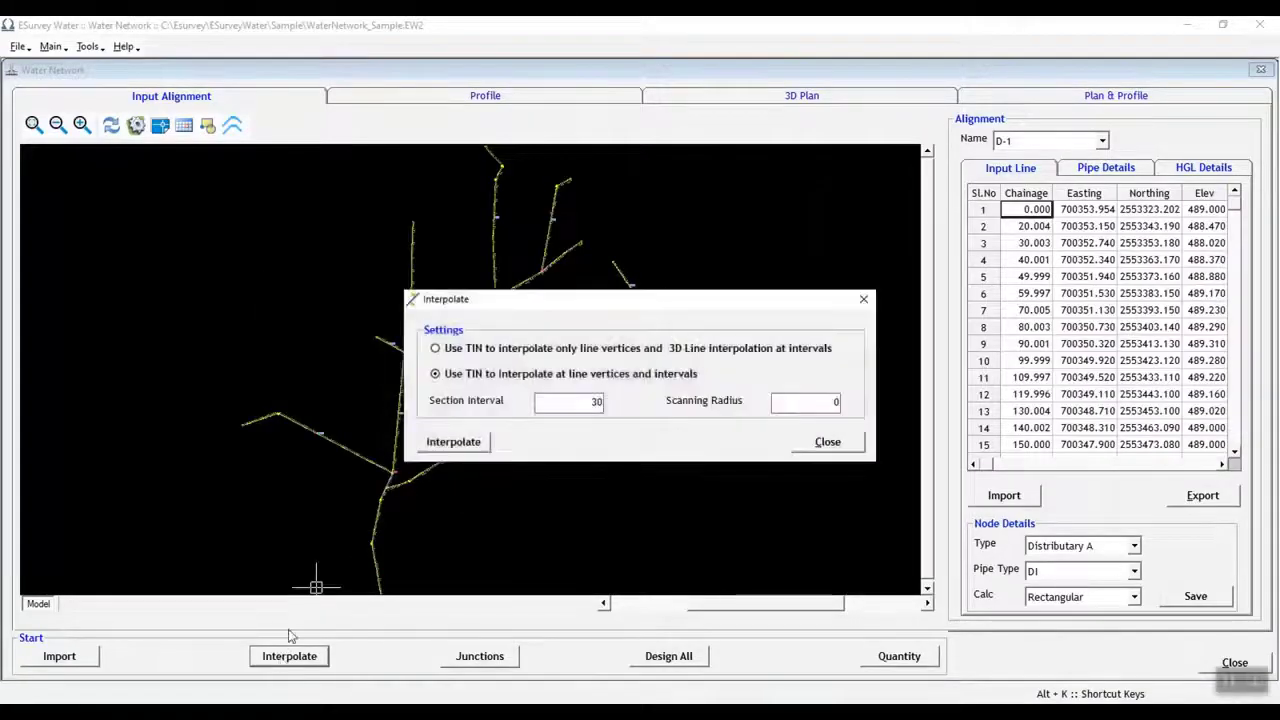
pyautogui.click(465, 445)
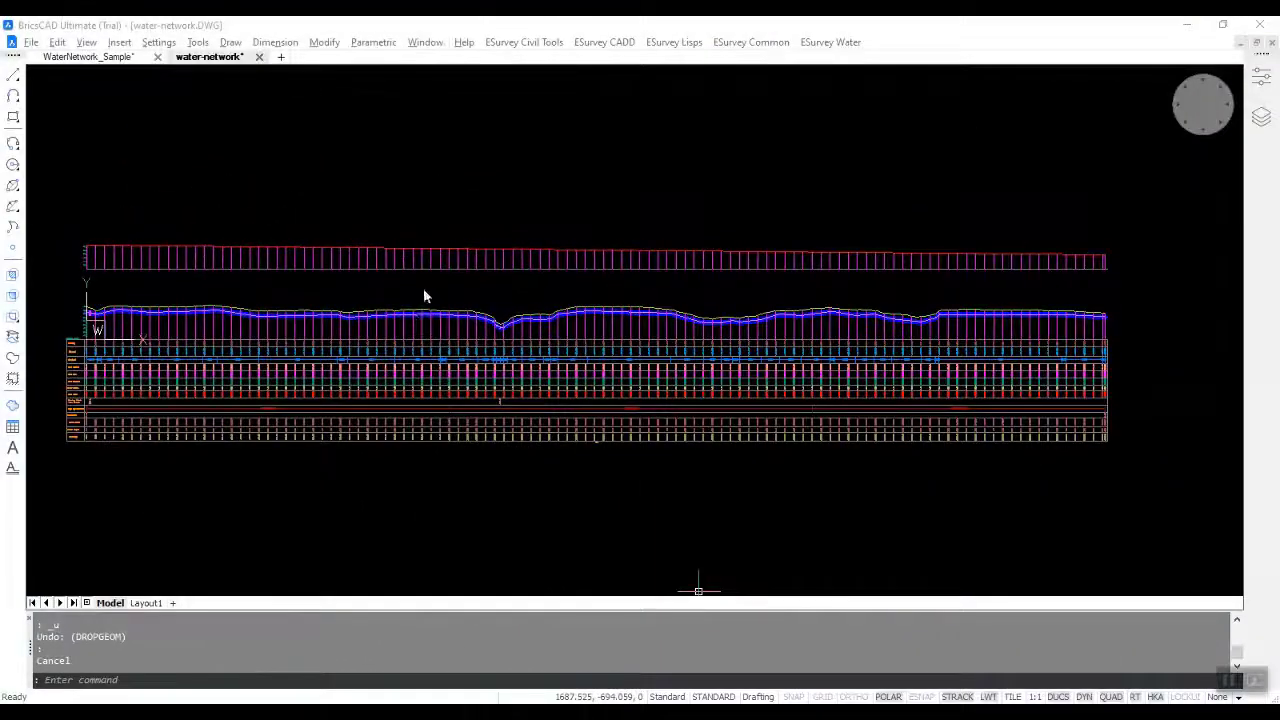
pyautogui.scroll(5, 433, 311)
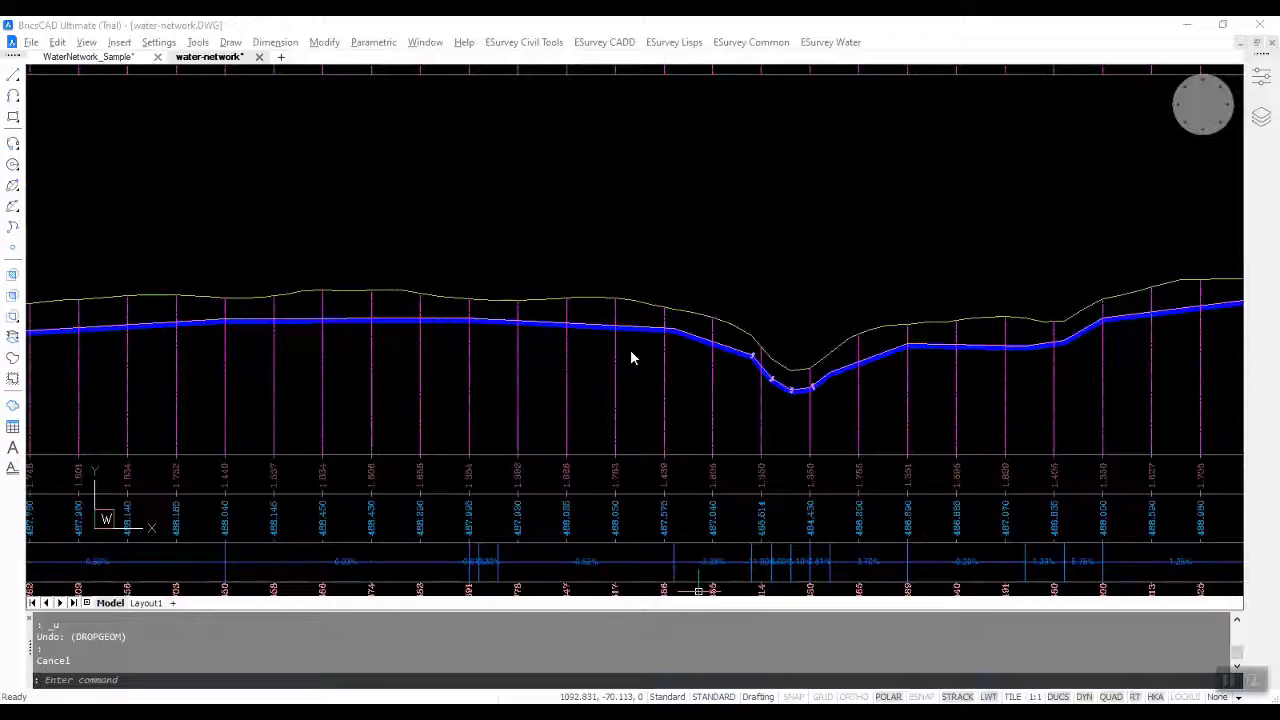
pyautogui.scroll(-8, 631, 352)
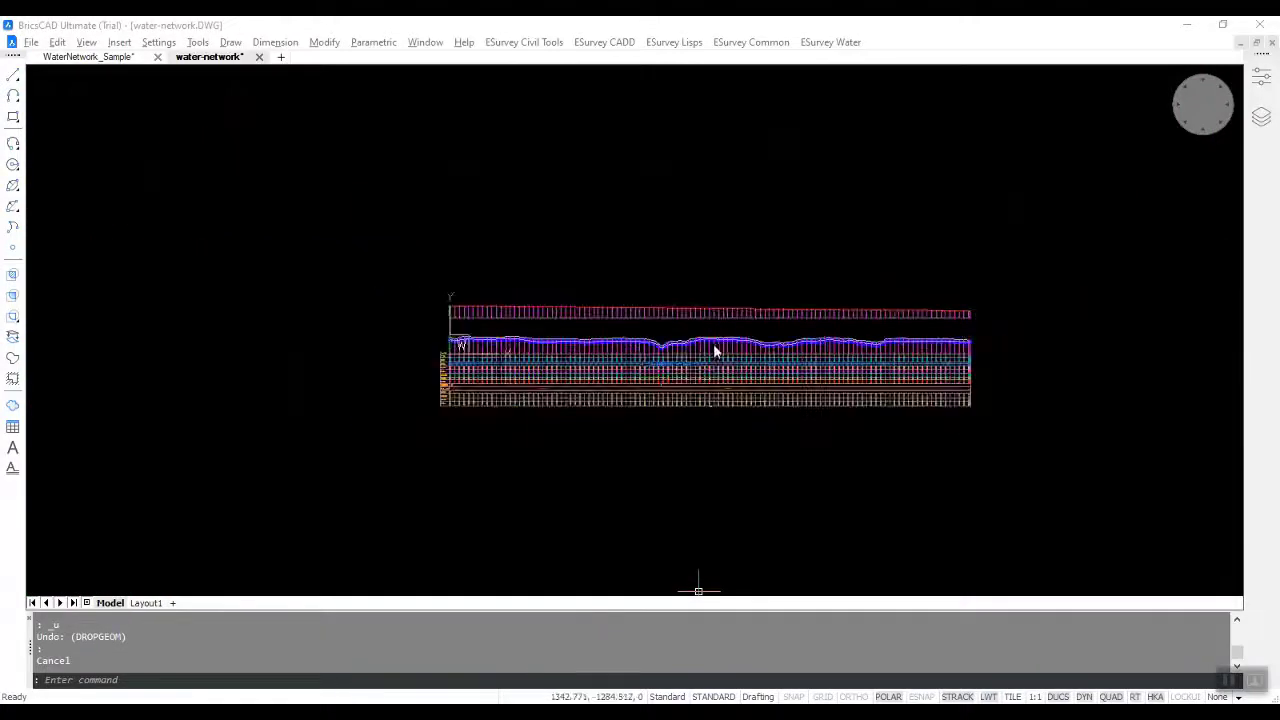
pyautogui.scroll(3, 713, 344)
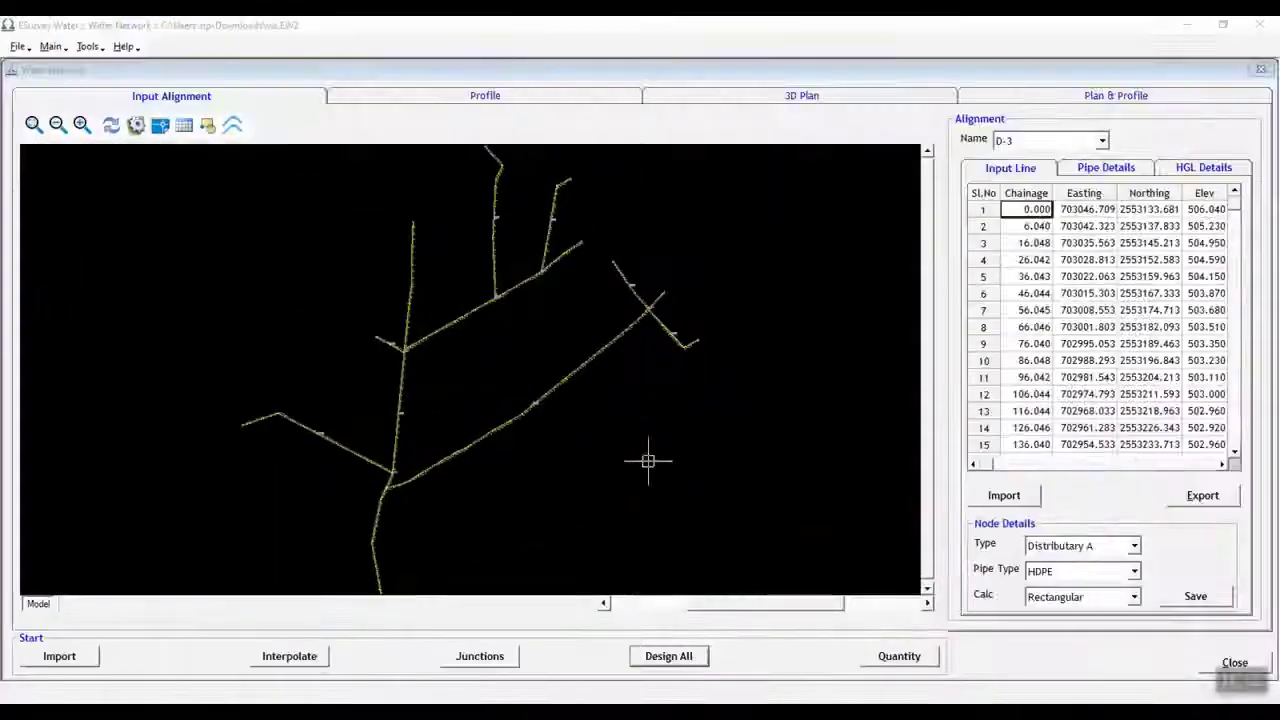
# - Mark D-3 as manual, design all alignments, and view D-3's profile (1.276 m cover, 840 cu. m)
pyautogui.click(668, 656)
pyautogui.click(341, 367)
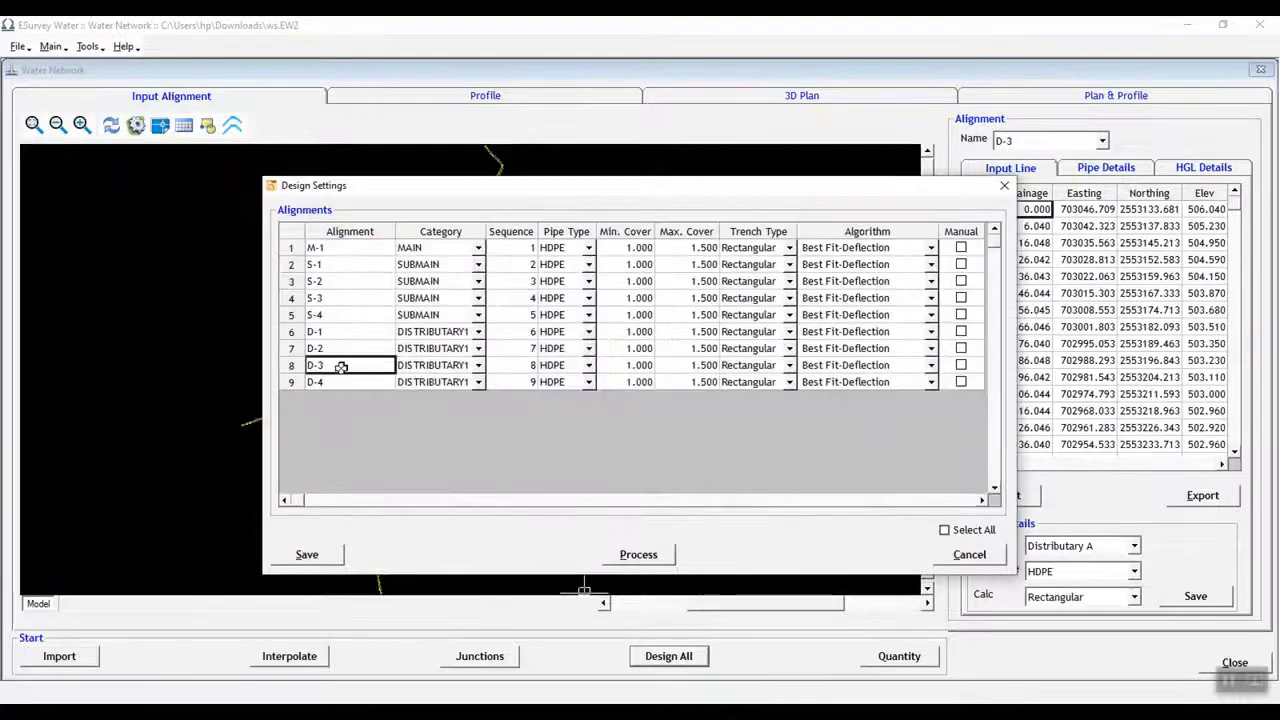
pyautogui.click(960, 366)
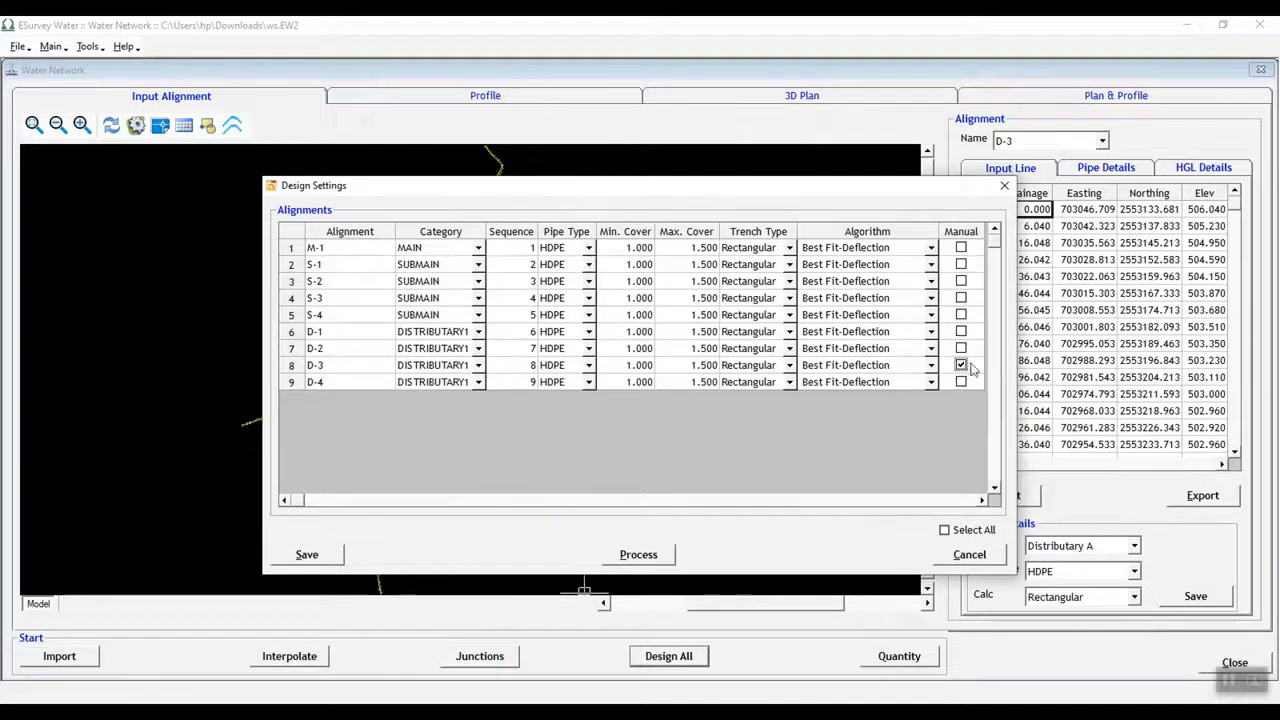
pyautogui.click(307, 555)
pyautogui.click(655, 411)
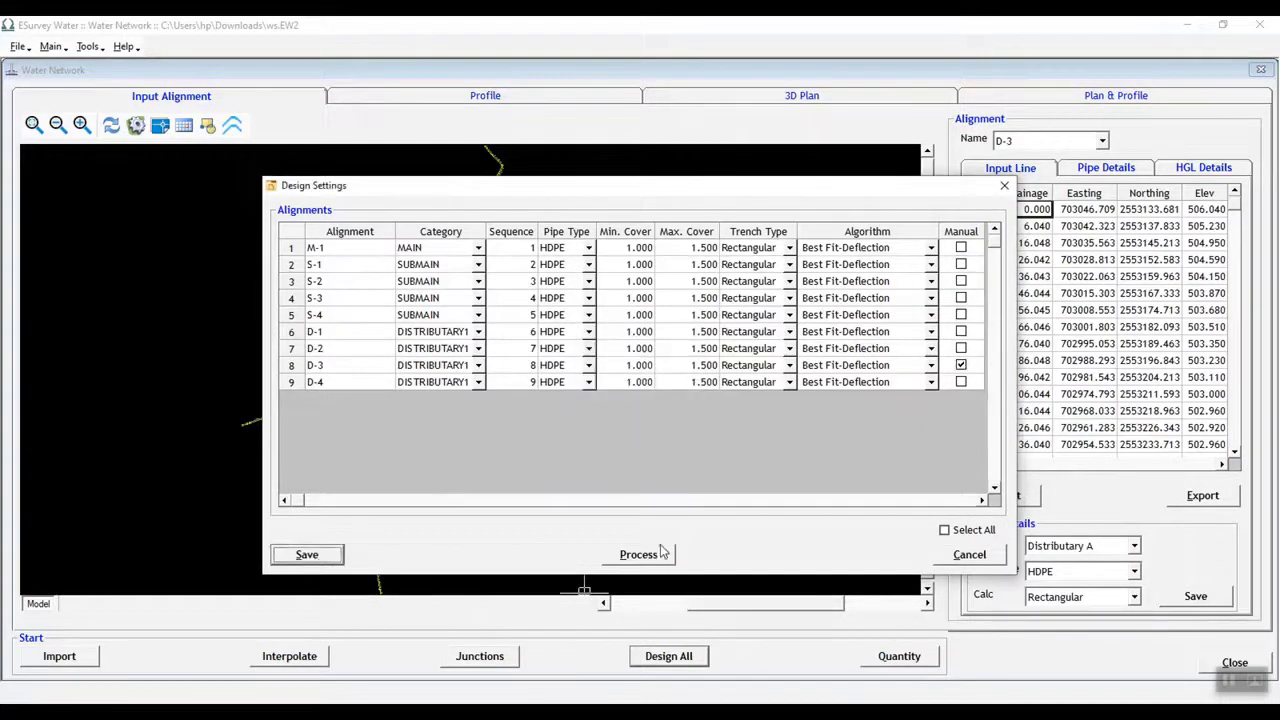
pyautogui.click(659, 555)
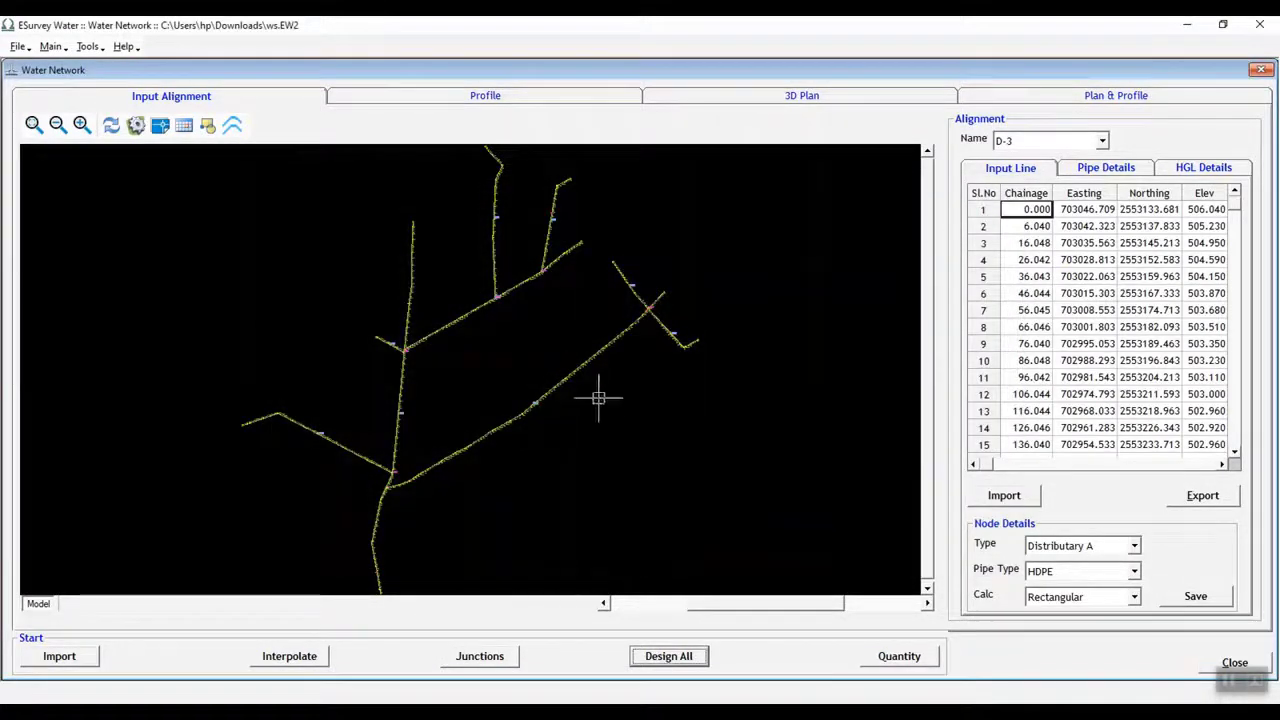
pyautogui.click(541, 100)
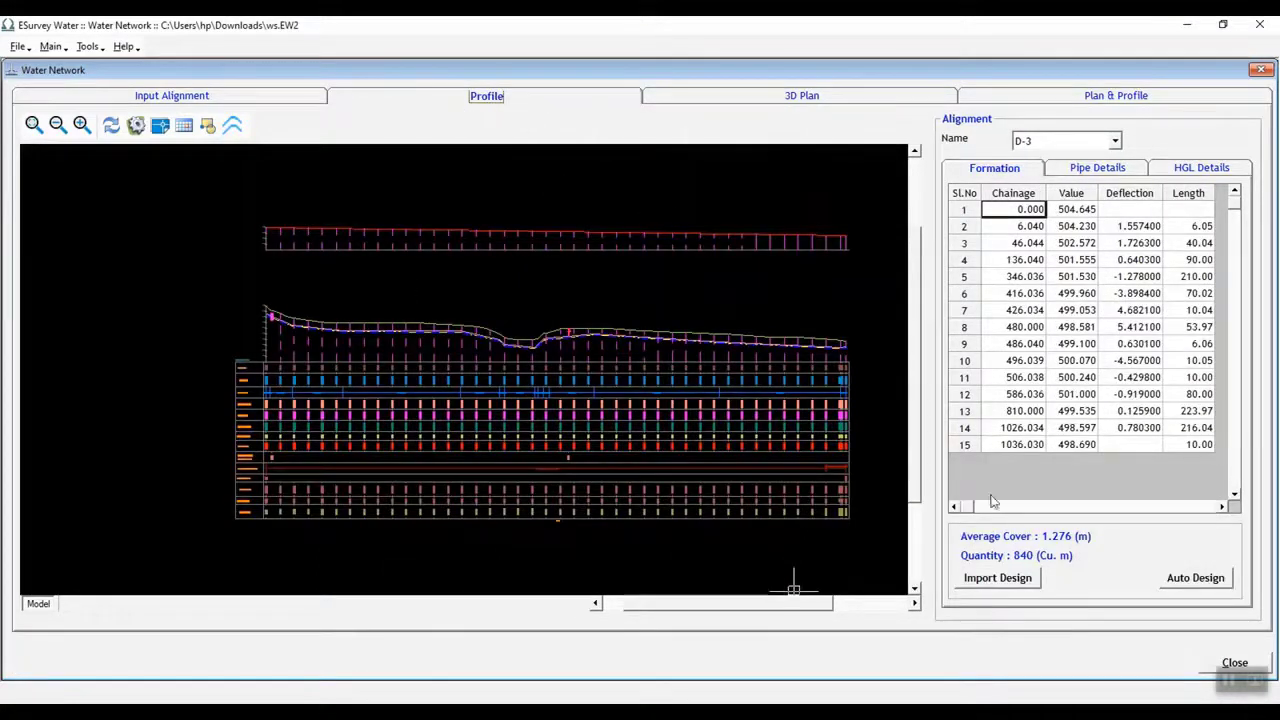
# - Import D-3's manual formation, moving row 7 to chainage 428.442, and zoom into the redrawn profile
pyautogui.click(1005, 582)
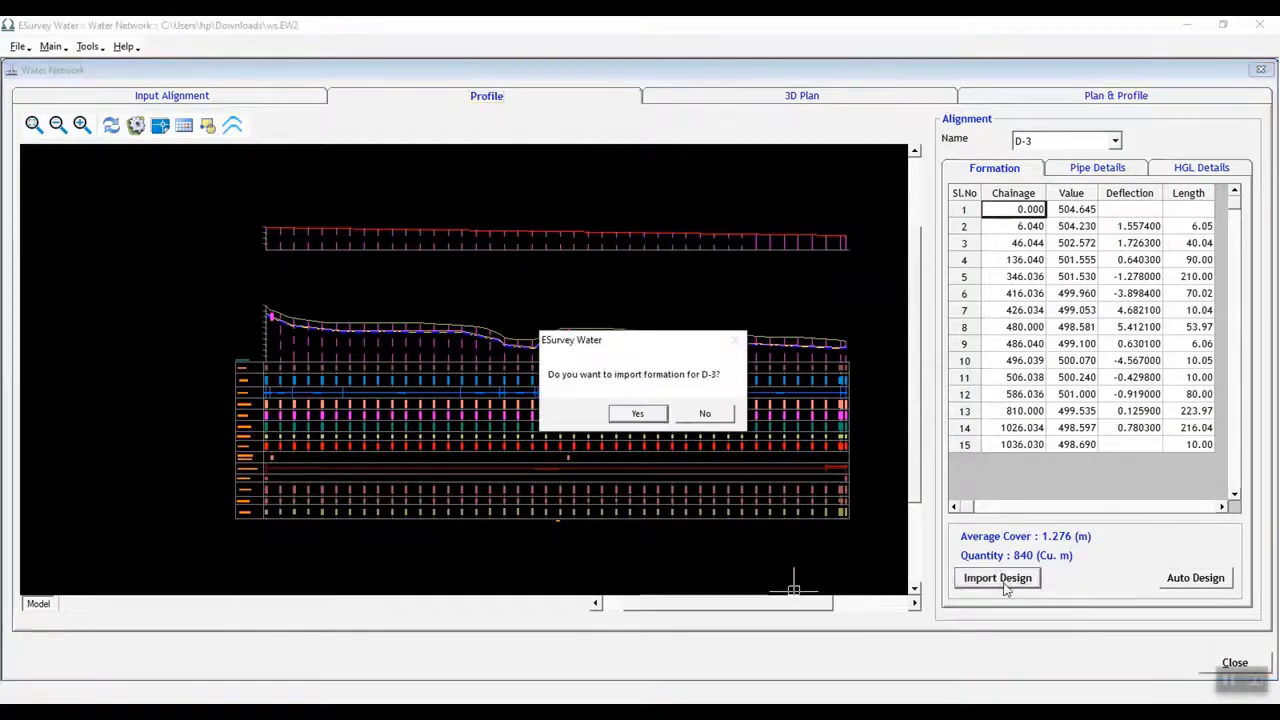
pyautogui.click(660, 412)
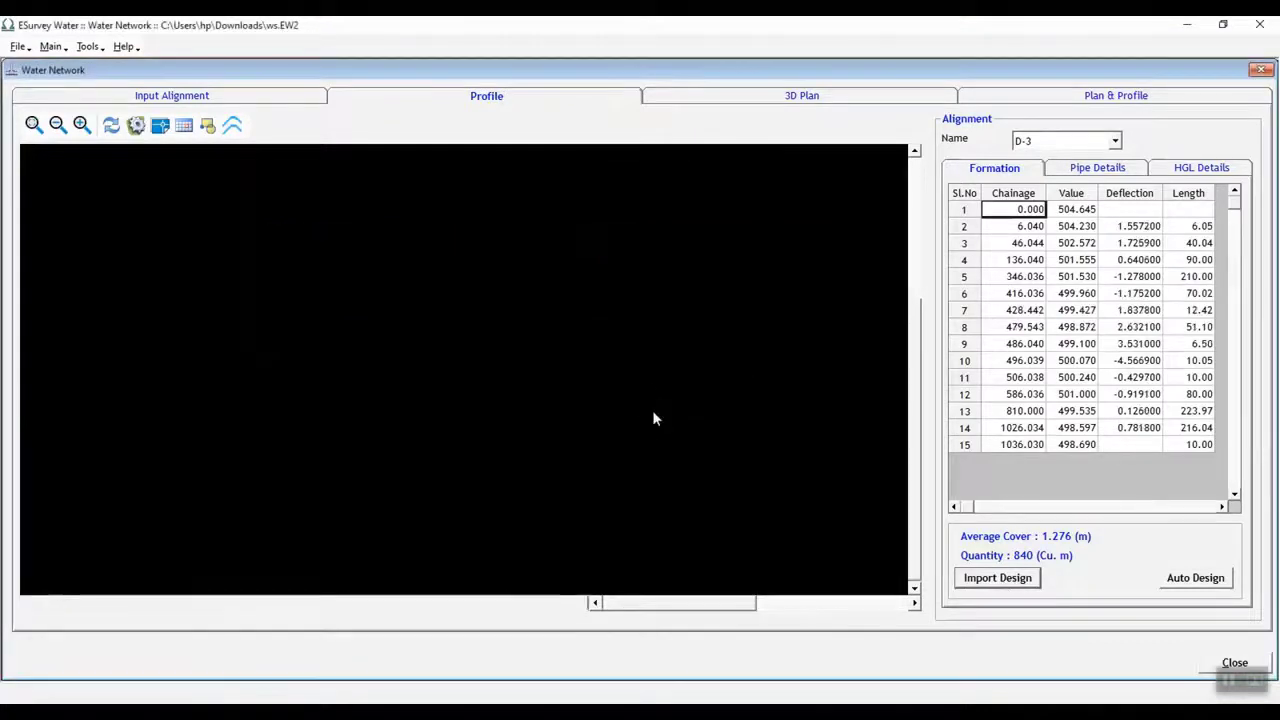
pyautogui.click(654, 411)
pyautogui.moveTo(494, 160)
pyautogui.mouseDown(button='middle')
pyautogui.moveTo(465, 350)
pyautogui.moveTo(634, 314)
pyautogui.mouseUp(button='middle')
pyautogui.scroll(5, 447, 350)
pyautogui.scroll(3, 566, 306)
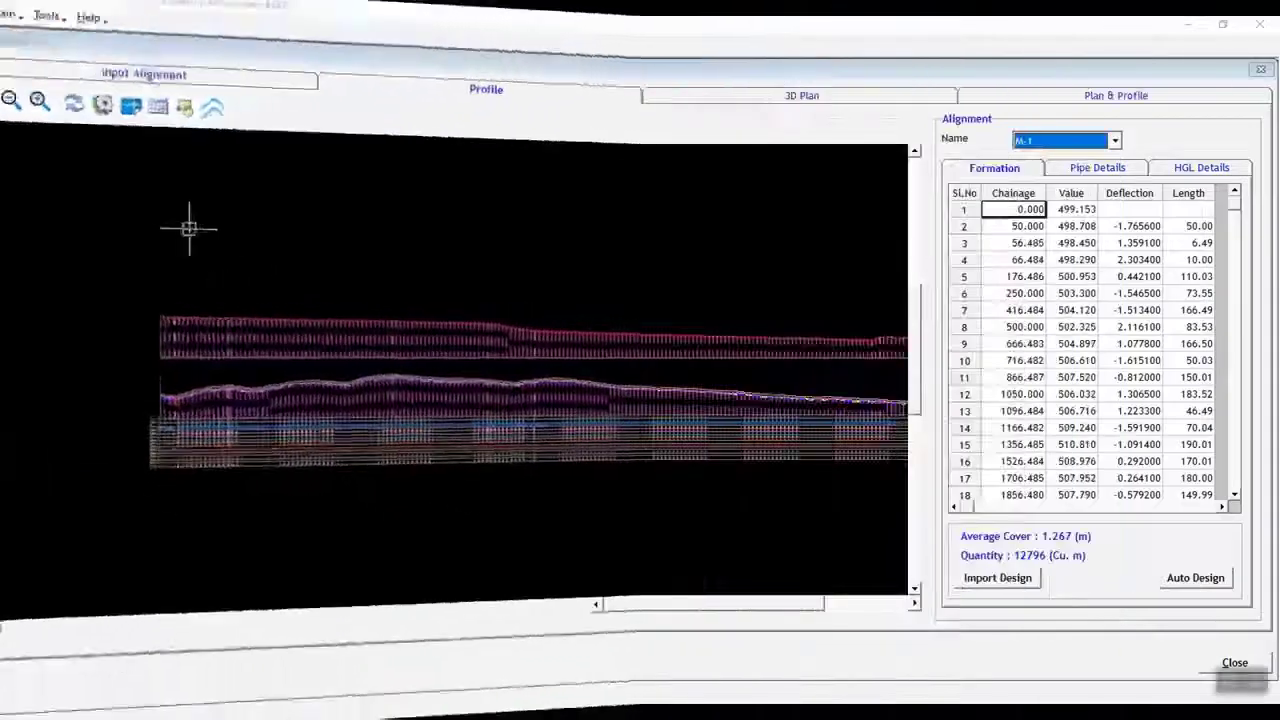
# - Save the Air Valve (AV) entry with its profile and plan blocks and minimum gap 100 in the Valves settings
pyautogui.click(136, 125)
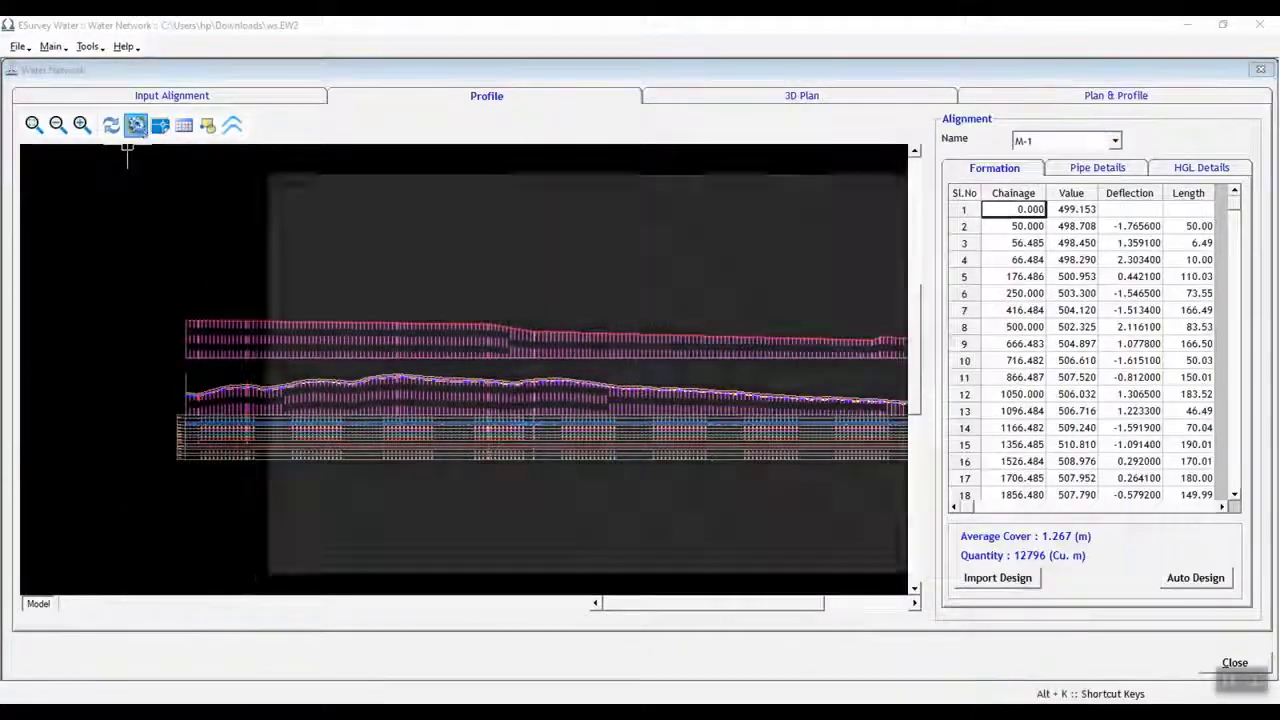
pyautogui.click(321, 349)
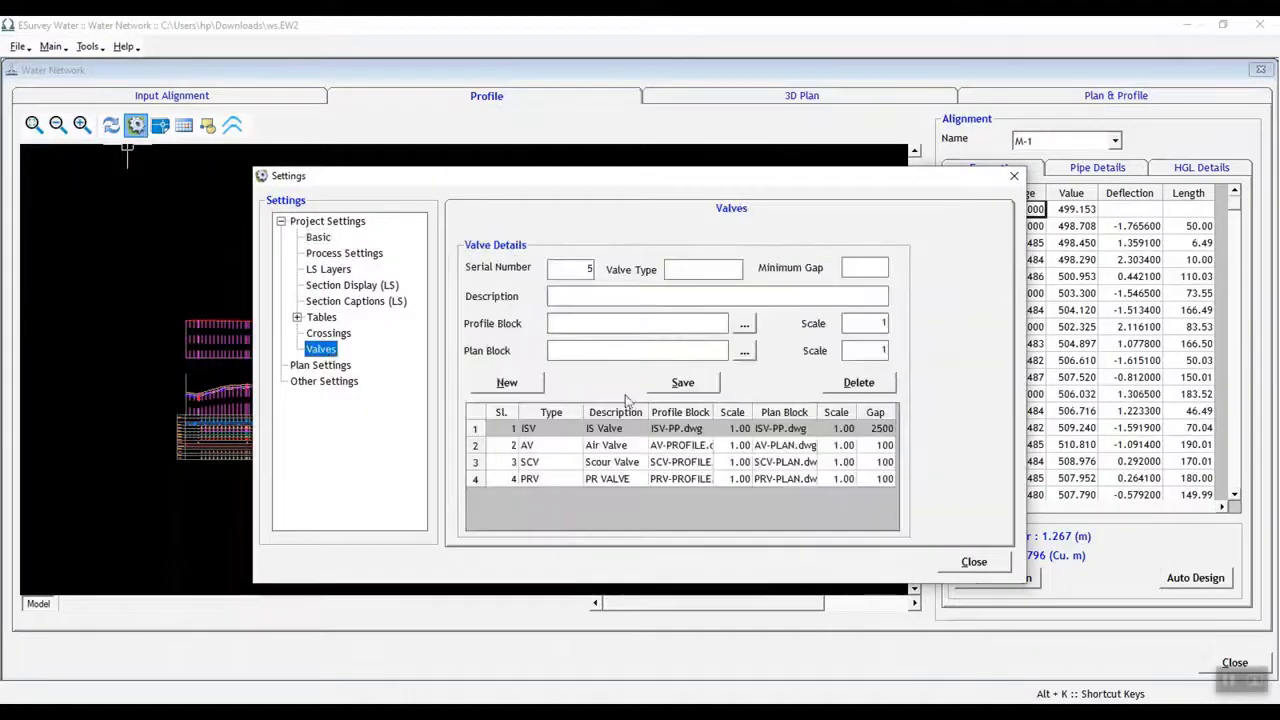
pyautogui.click(619, 445)
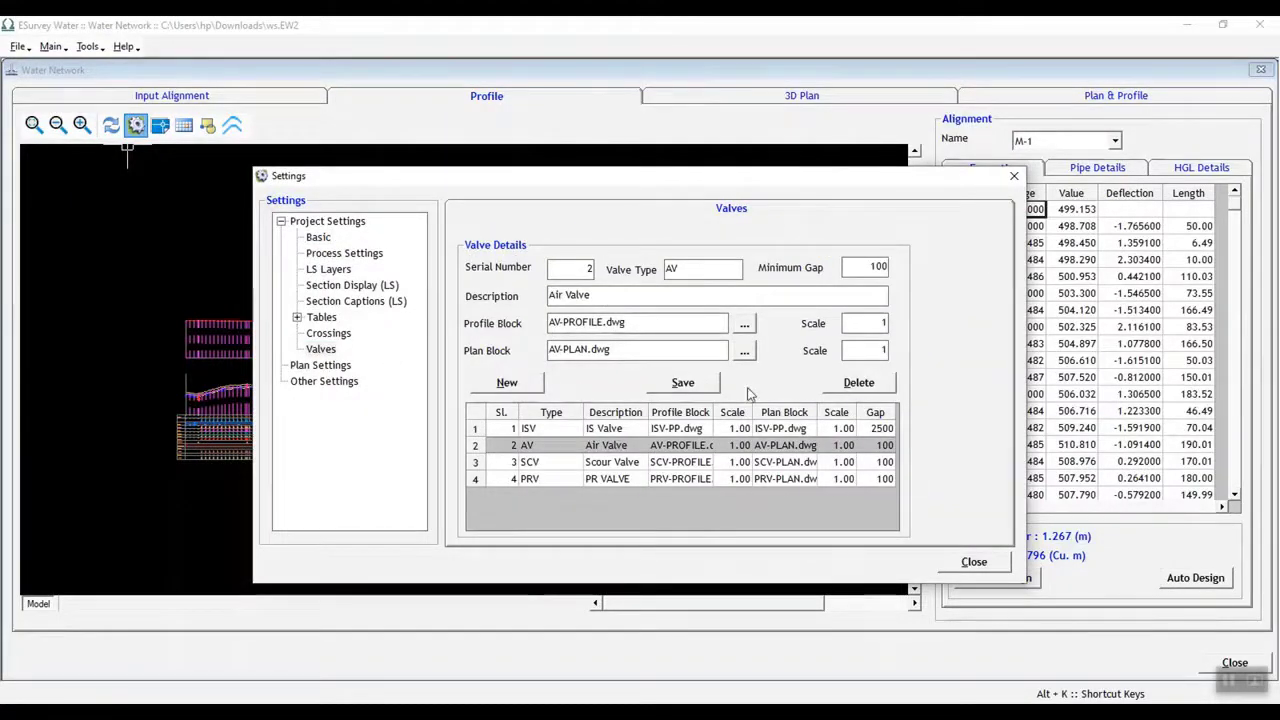
pyautogui.click(683, 383)
pyautogui.click(660, 413)
pyautogui.click(972, 563)
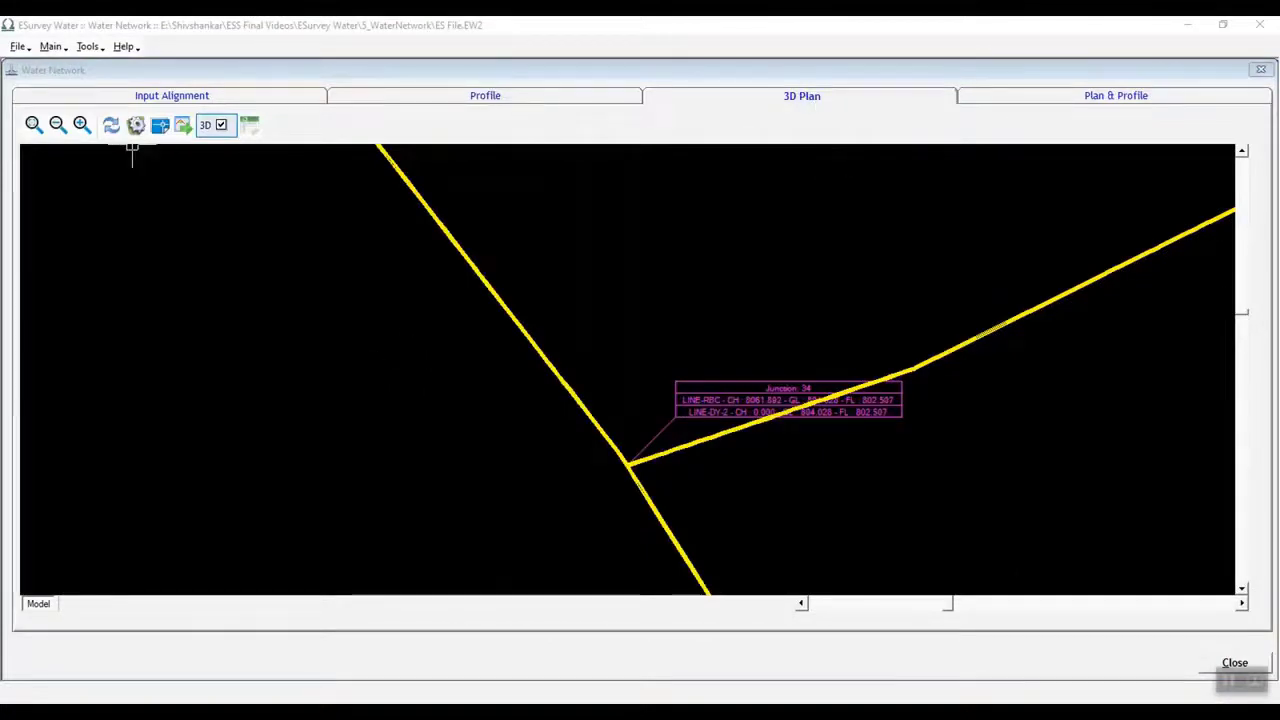
pyautogui.scroll(5, 625, 458)
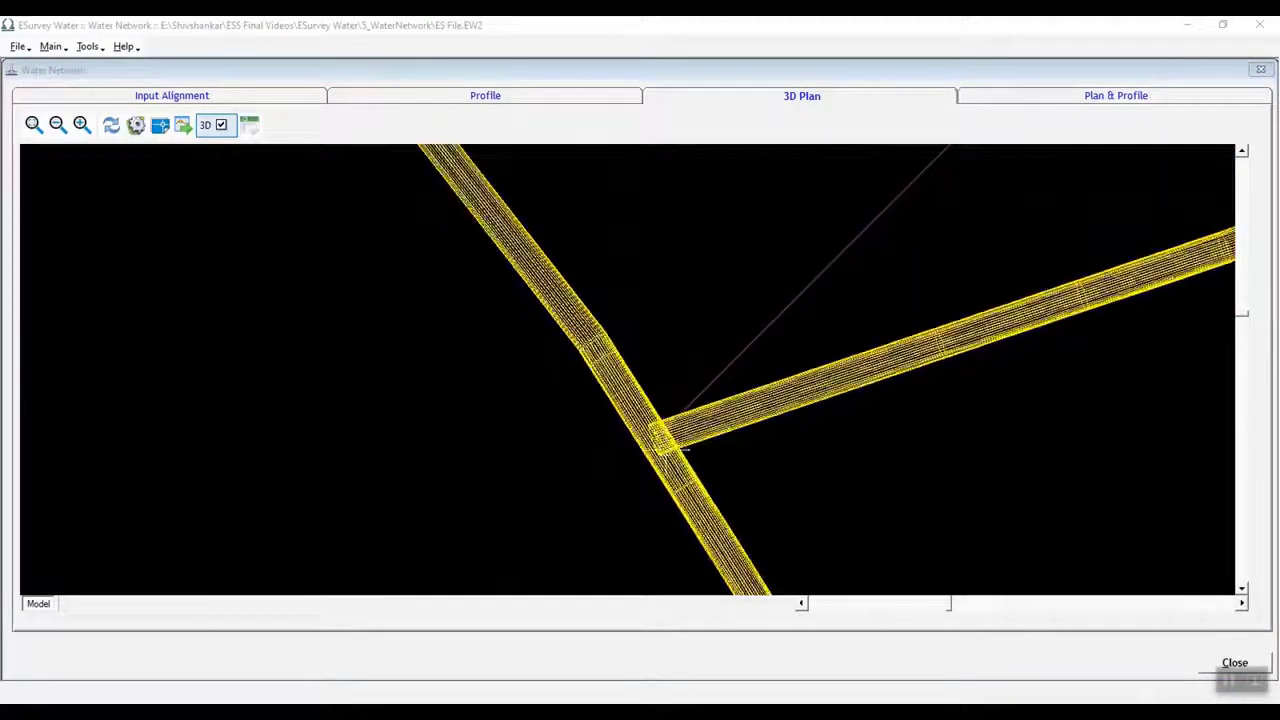
pyautogui.scroll(2, 608, 443)
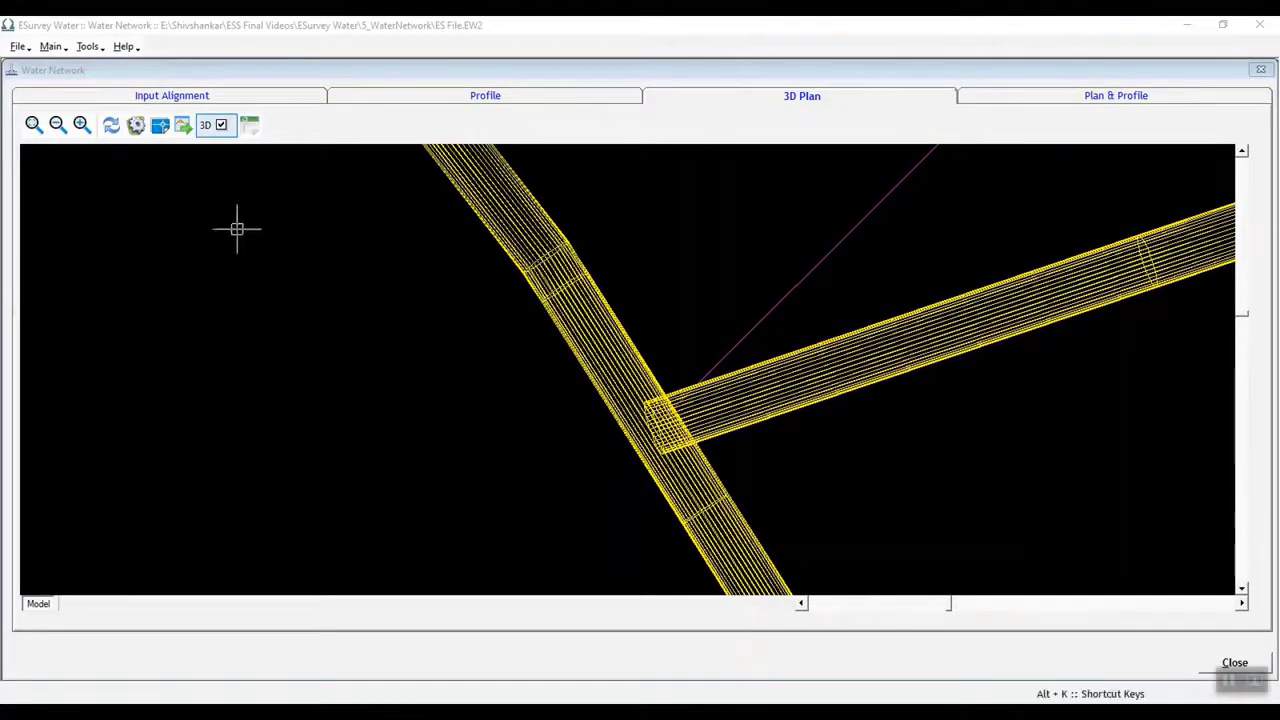
# - Review the alignment report options, then preview alignment DY-1's plan and profile
pyautogui.click(183, 124)
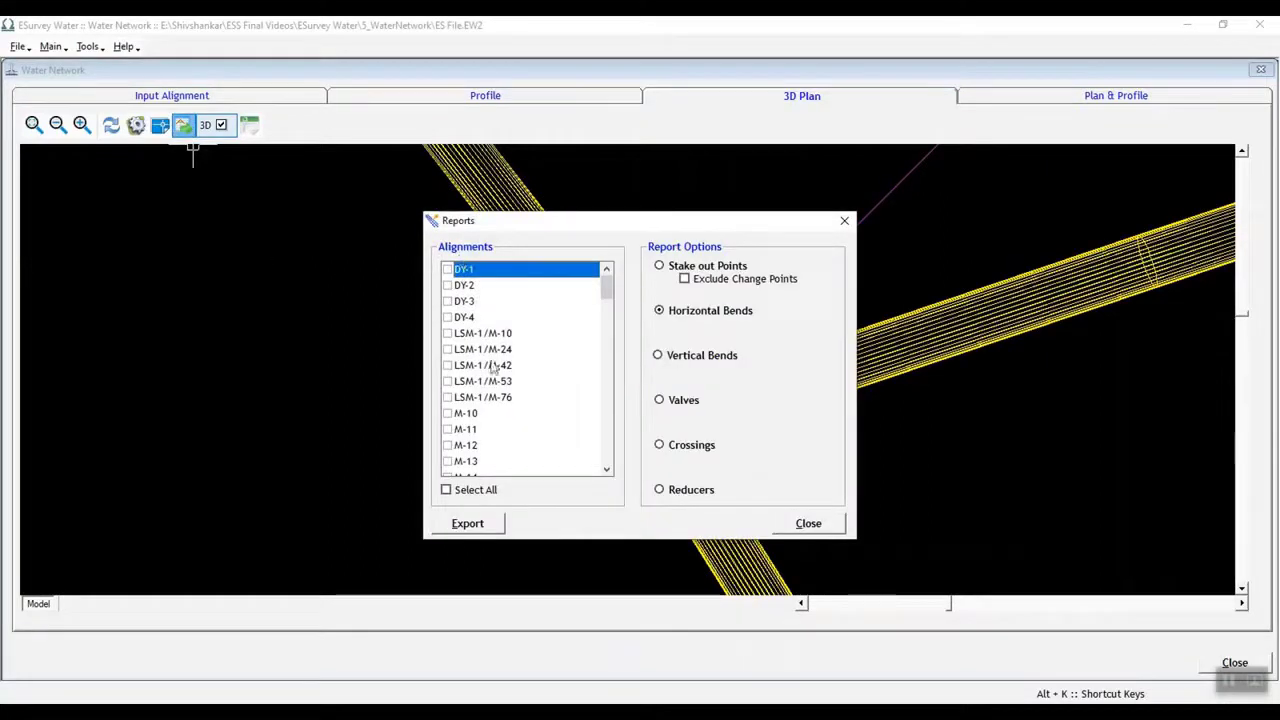
pyautogui.scroll(-3, 477, 409)
pyautogui.scroll(3, 477, 409)
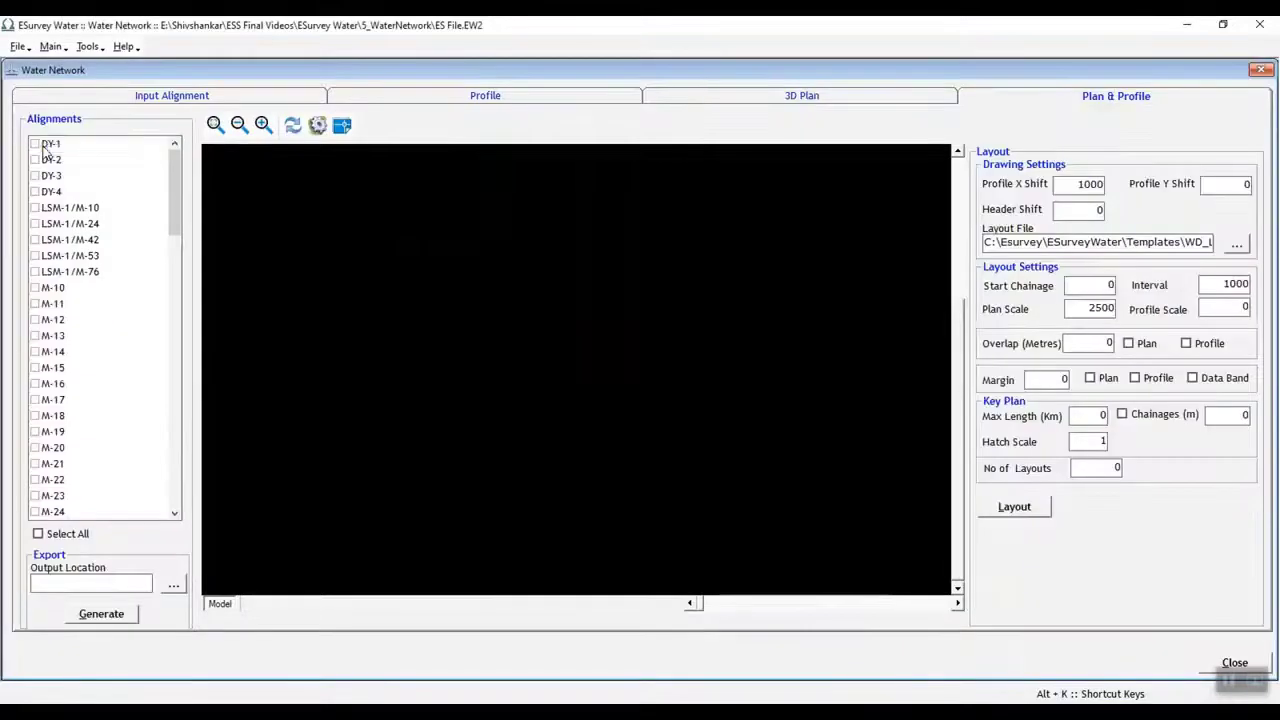
pyautogui.click(44, 150)
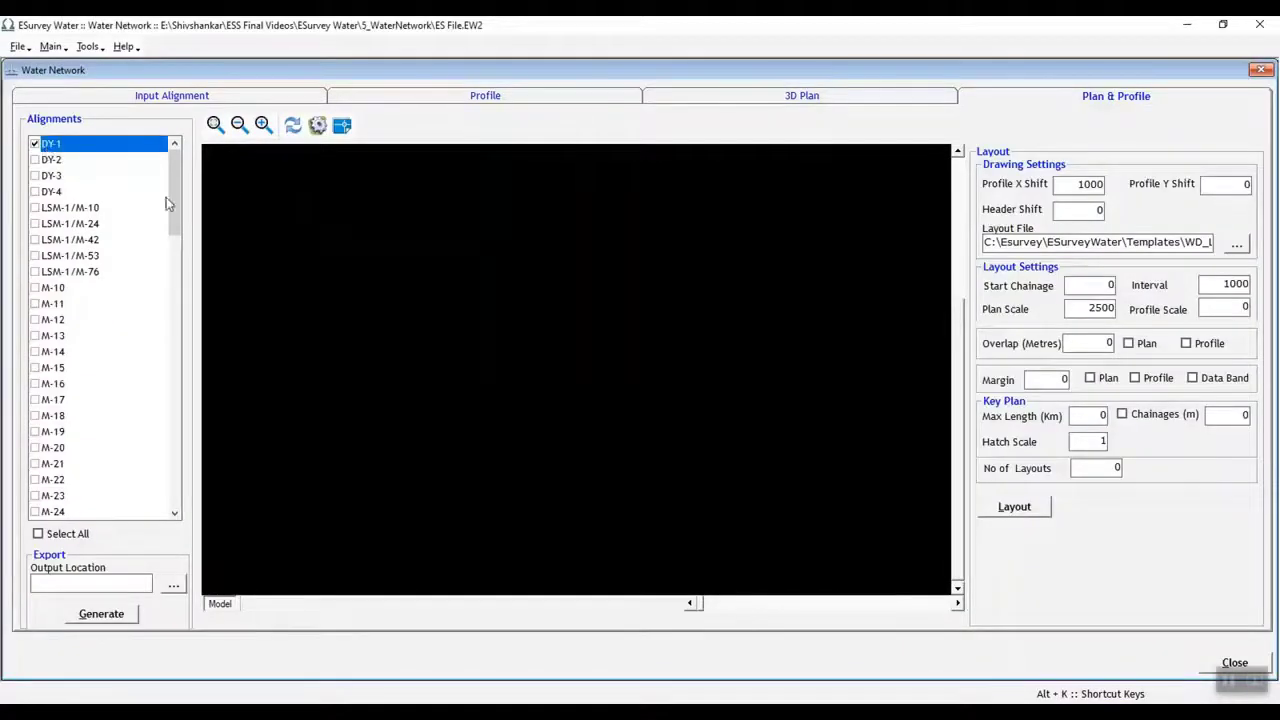
# - Generate plan-and-profile layout sheets Lay1 and Lay2 for DY-1 and view Lay1
pyautogui.click(1014, 507)
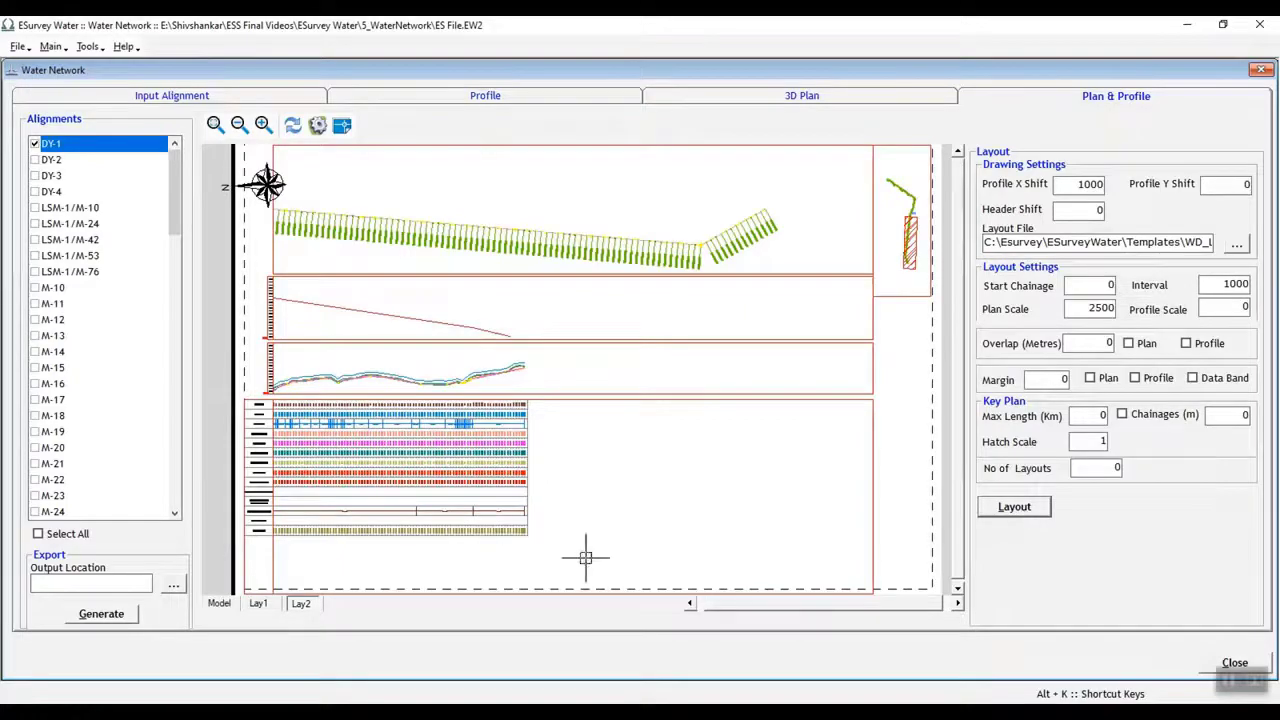
pyautogui.click(262, 607)
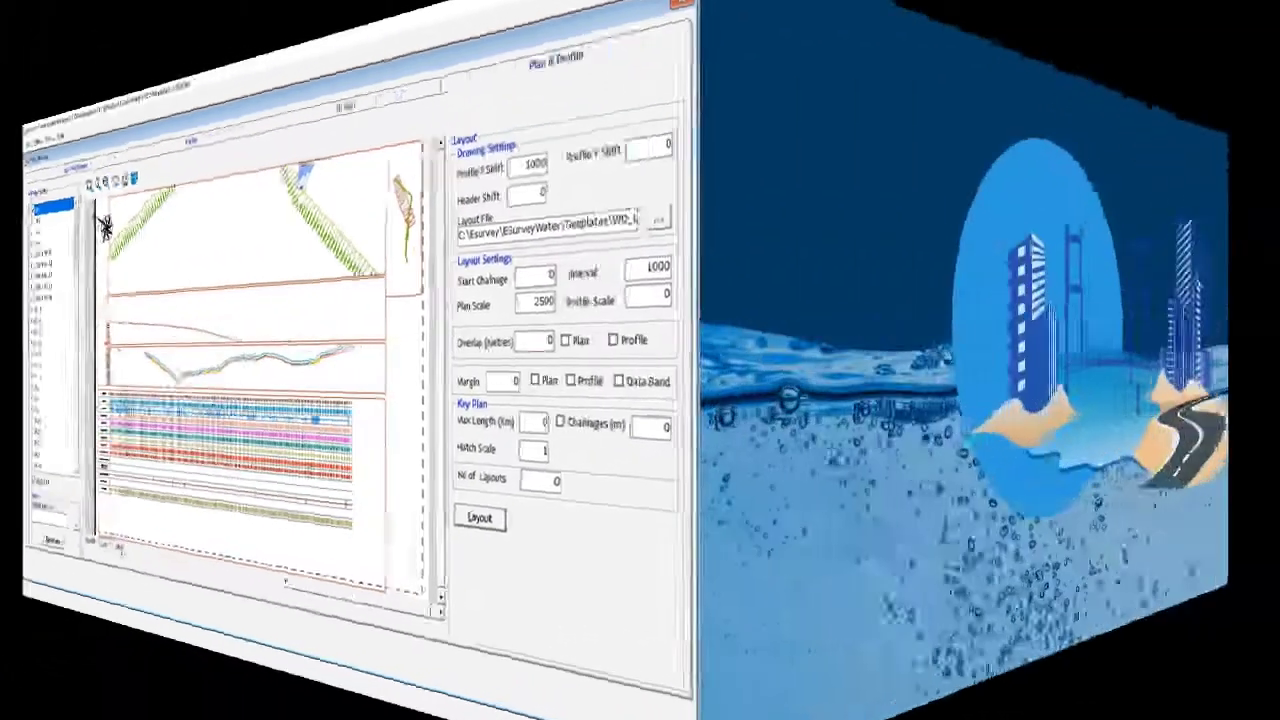